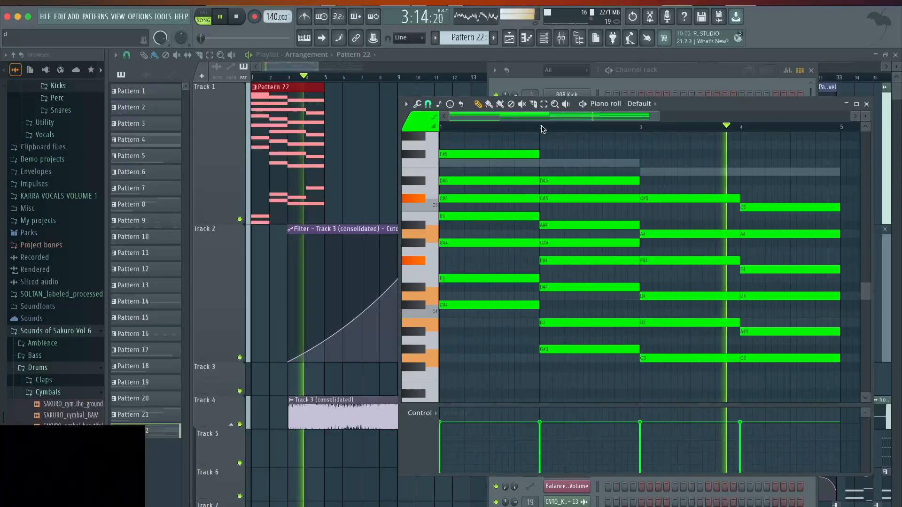
# - Stop playback and close the piano roll showing the chord notes of Pattern 22
pyautogui.press('space')
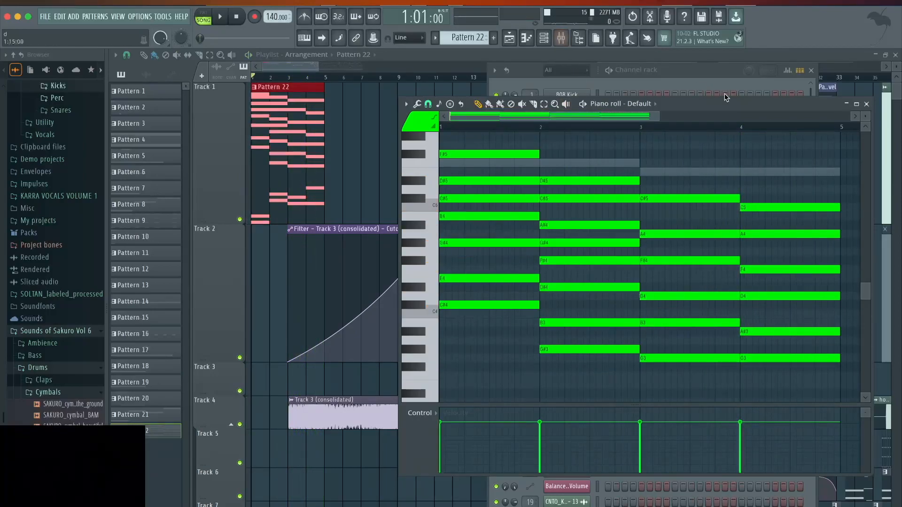
pyautogui.click(673, 200)
pyautogui.click(866, 104)
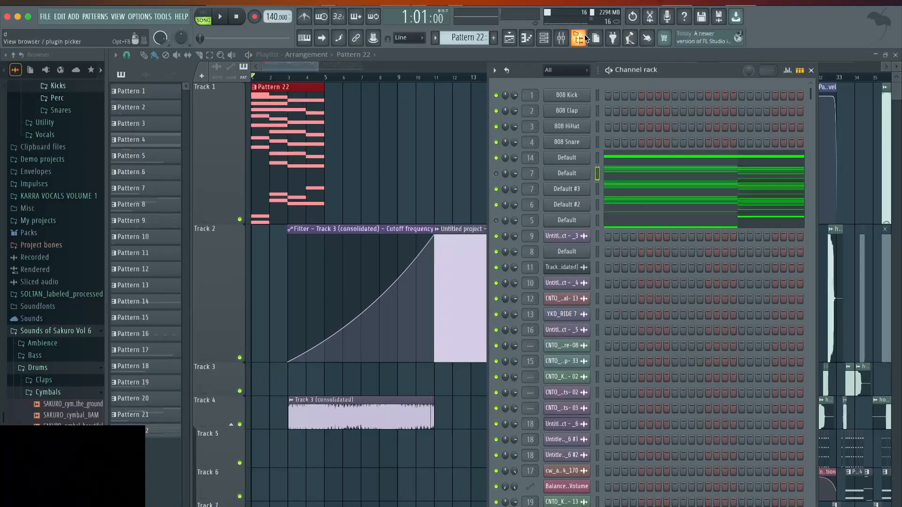
# - Open Edison from the Master track in the mixer, preview its recorded audio, and close it
pyautogui.click(559, 38)
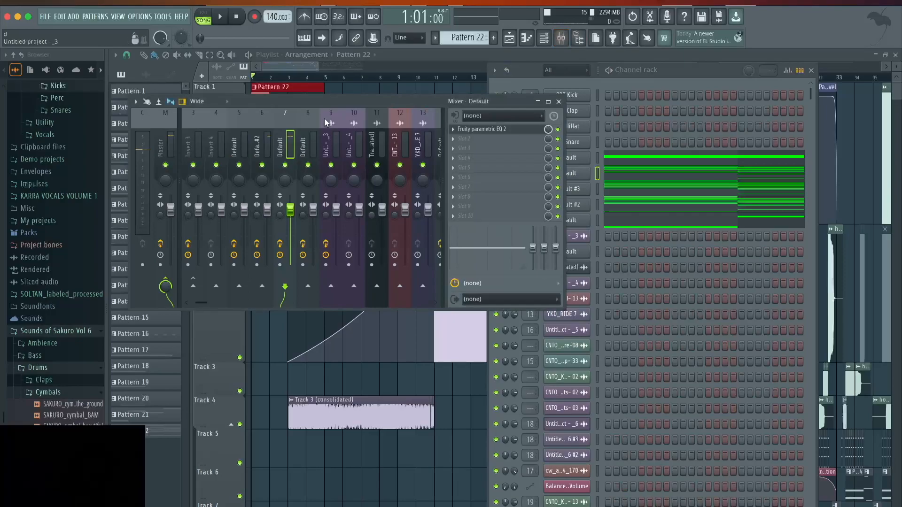
pyautogui.click(164, 150)
pyautogui.click(503, 140)
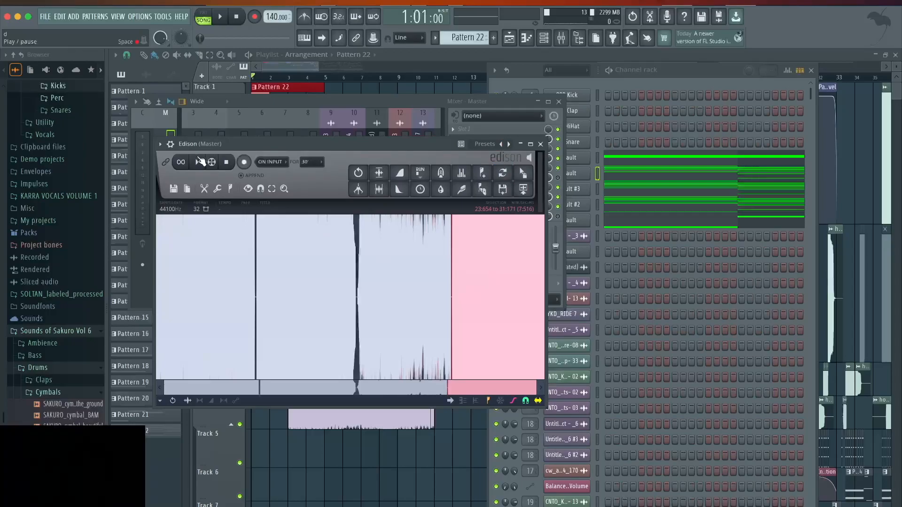
pyautogui.click(200, 161)
pyautogui.click(541, 144)
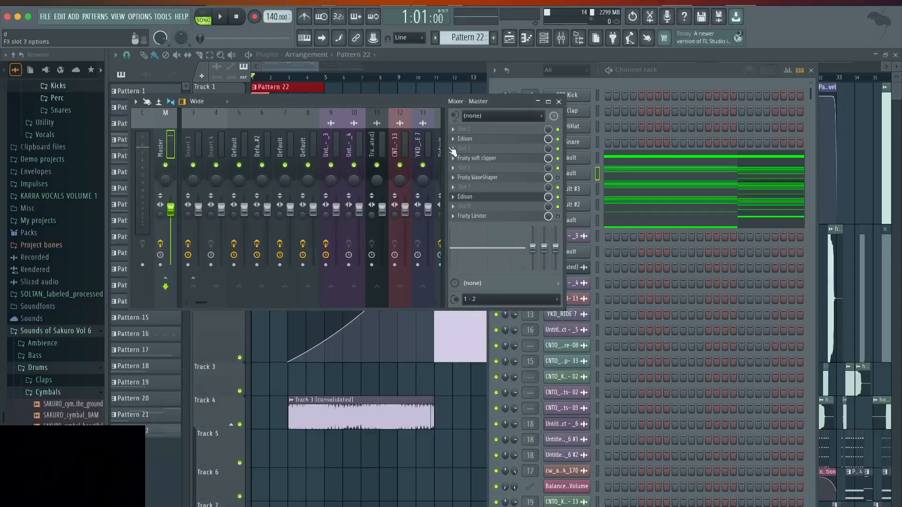
# - Bring the playlist forward and place the playhead just before bar 11, ahead of the Track 2 audio clips
pyautogui.click(509, 38)
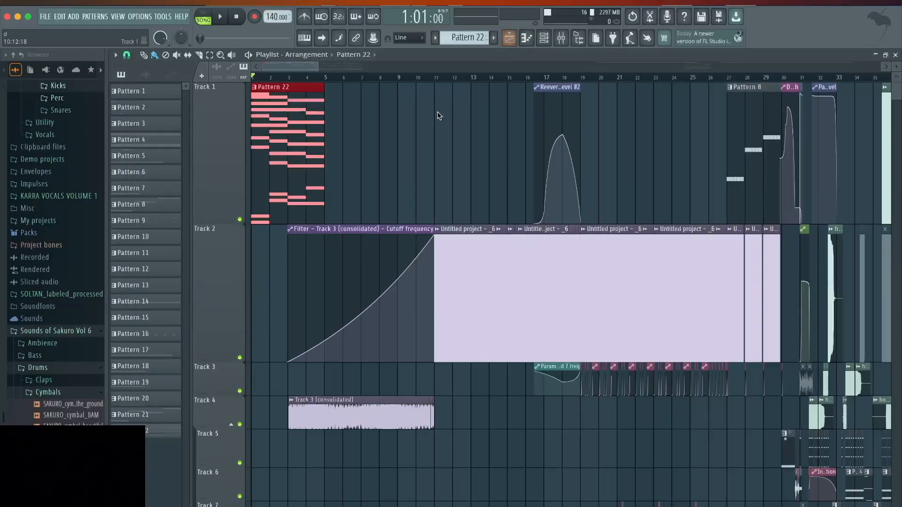
pyautogui.scroll(8, 459, 260)
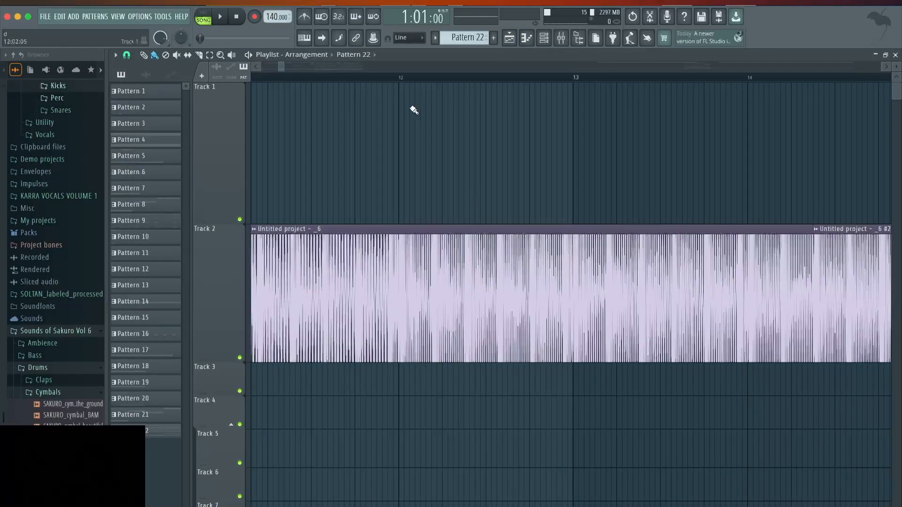
pyautogui.scroll(-5, 427, 290)
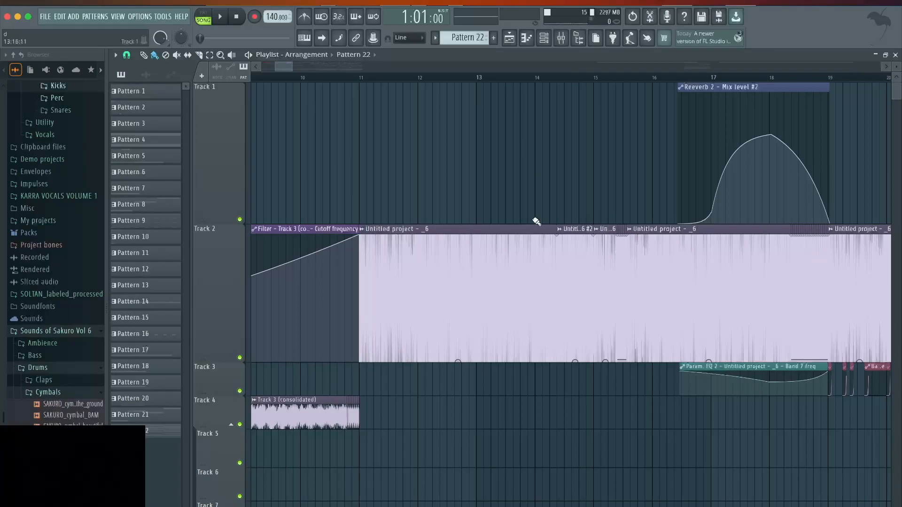
pyautogui.moveTo(364, 81); pyautogui.dragTo(355, 81)
pyautogui.scroll(-3, 390, 211)
pyautogui.scroll(-2, 499, 295)
pyautogui.scroll(3, 499, 294)
pyautogui.scroll(-2, 499, 295)
pyautogui.scroll(2, 500, 295)
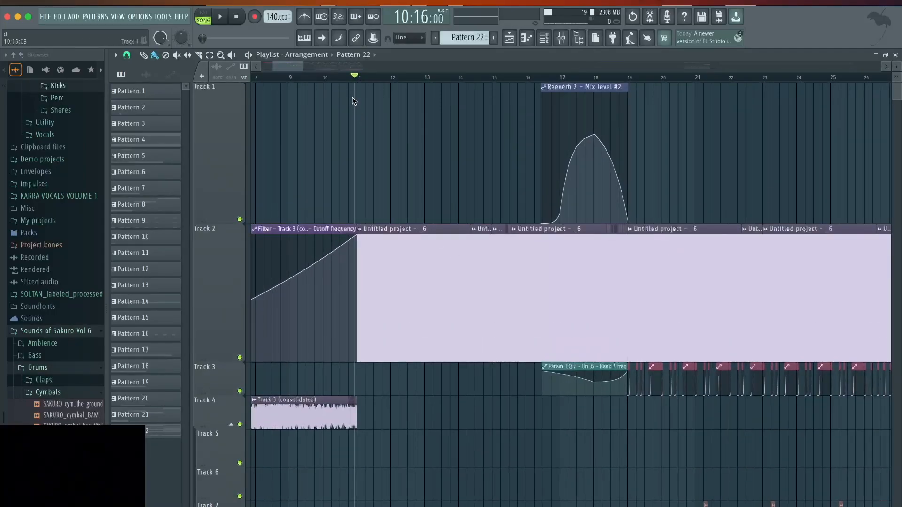
# - Play the arrangement from bar 11 through the sliced Track 2 audio, then stop playback
pyautogui.hscroll(1, 355, 71)
pyautogui.moveTo(347, 78); pyautogui.dragTo(349, 80)
pyautogui.press('space')
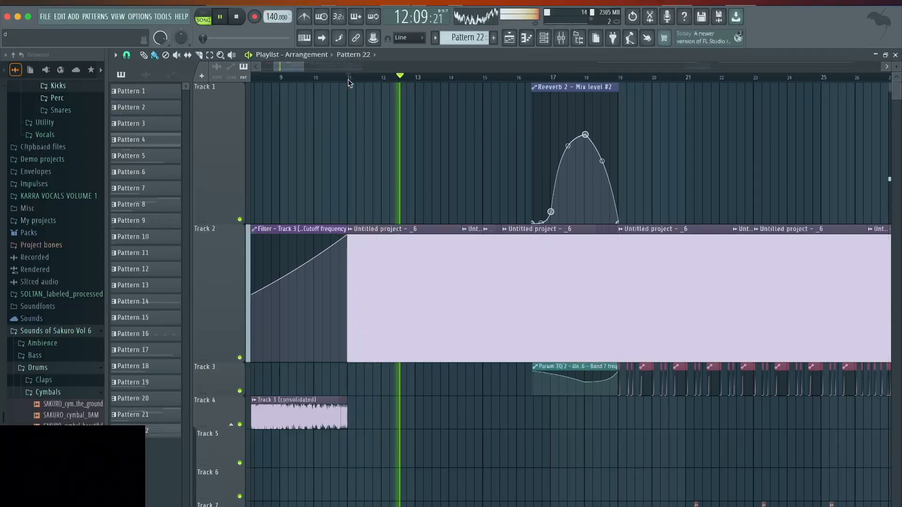
pyautogui.moveTo(303, 66); pyautogui.dragTo(346, 81)
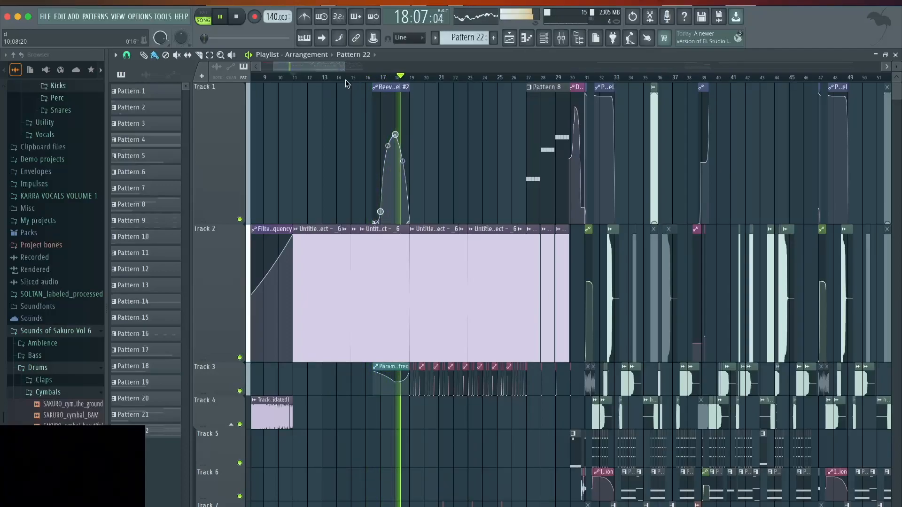
pyautogui.press('space')
# - Examine the sliced "Untitled project - _6" clips on Track 2 between bars 11 and 17
pyautogui.scroll(10, 374, 240)
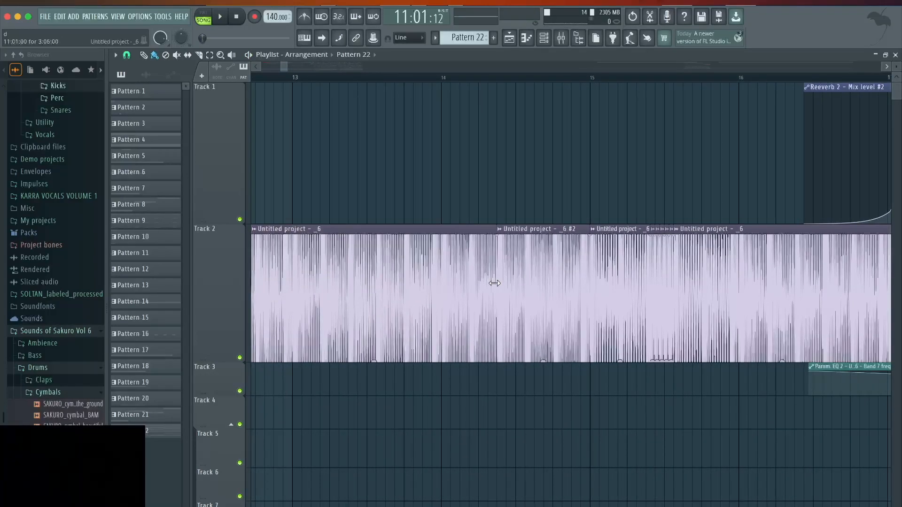
pyautogui.scroll(-3, 489, 282)
pyautogui.scroll(3, 496, 216)
pyautogui.scroll(-10, 496, 216)
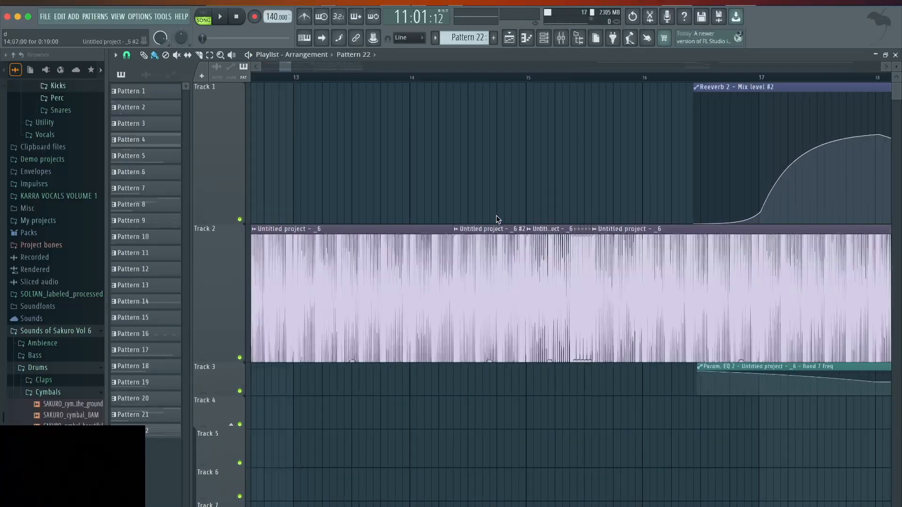
pyautogui.scroll(8, 405, 258)
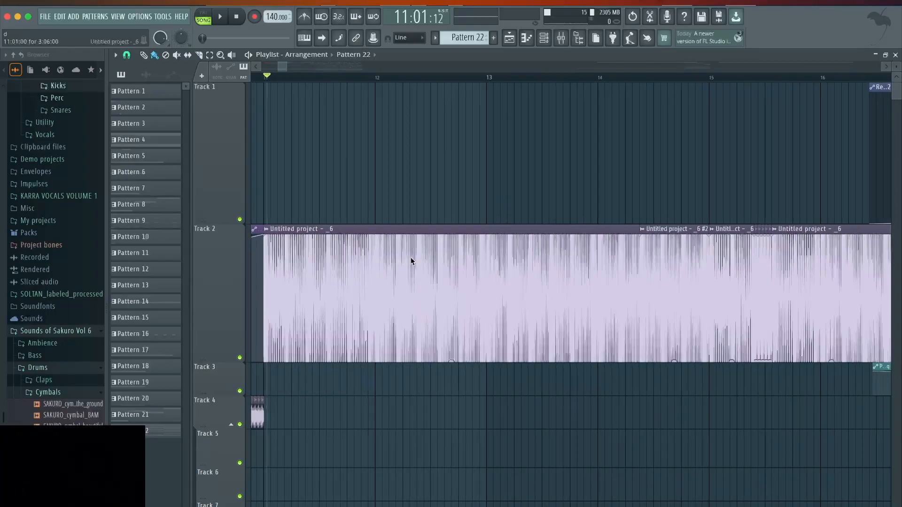
pyautogui.scroll(-4, 535, 238)
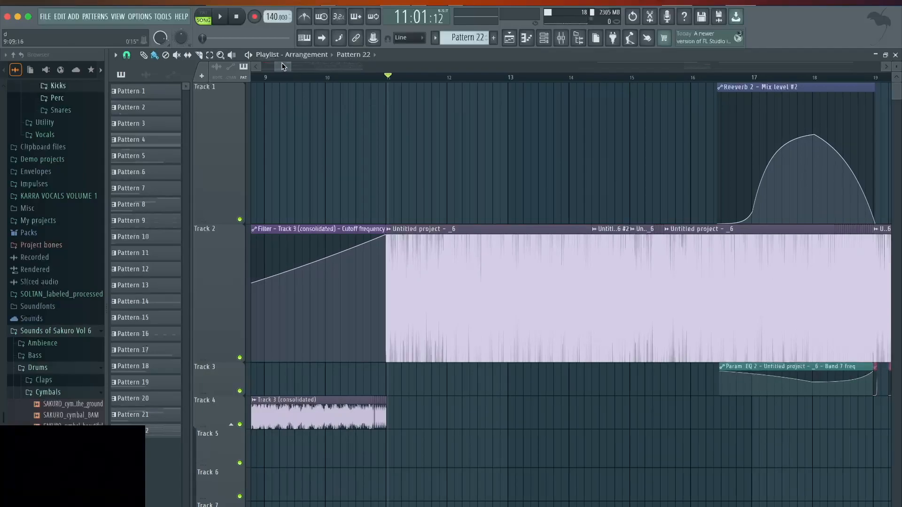
# - Examine the amen break and kick clips on the drum tracks from bar 19 onward
pyautogui.moveTo(284, 66); pyautogui.dragTo(301, 76)
pyautogui.scroll(-6, 338, 239)
pyautogui.scroll(3, 338, 240)
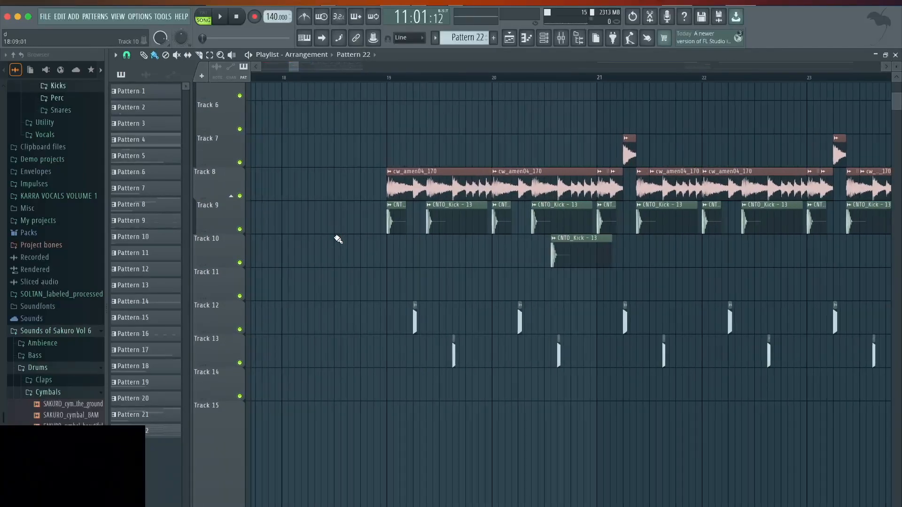
pyautogui.scroll(-4, 338, 239)
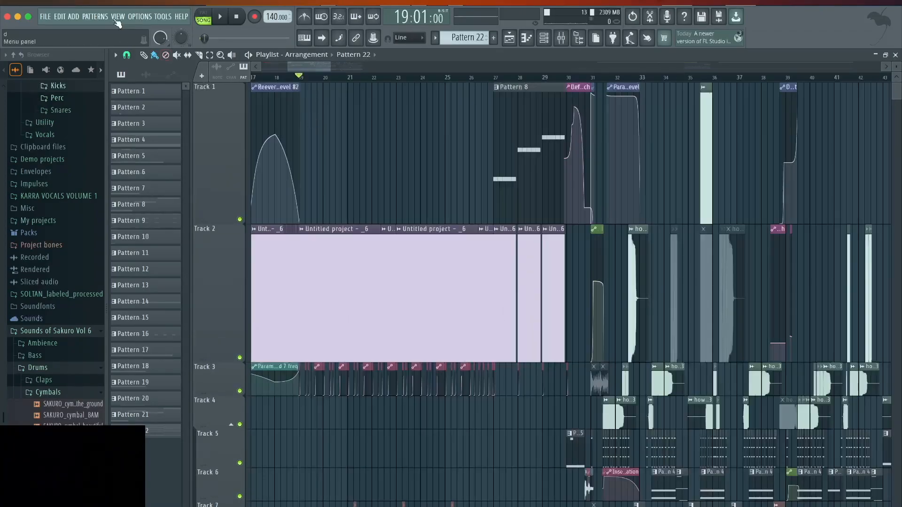
# - Play the arrangement from just before bar 30, where the Track 2 audio section ends, then stop
pyautogui.click(44, 17)
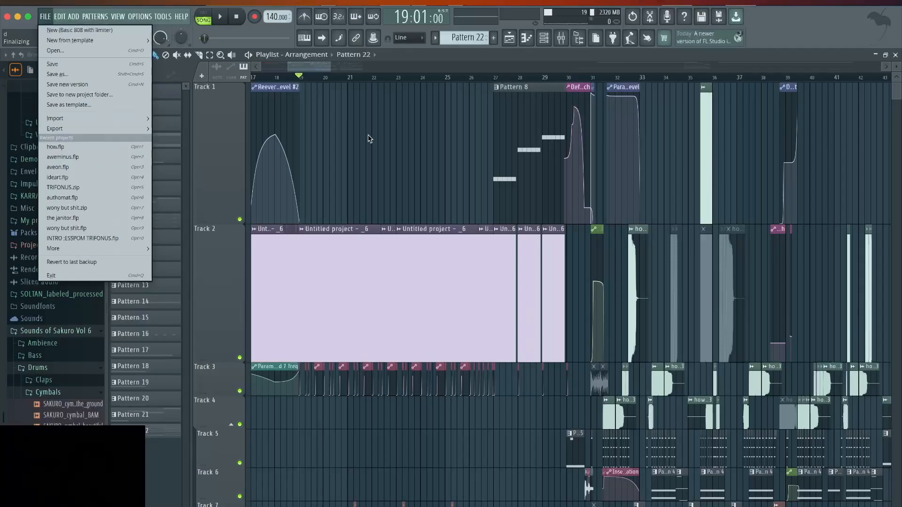
pyautogui.click(306, 67)
pyautogui.moveTo(306, 67); pyautogui.dragTo(331, 69)
pyautogui.click(354, 76)
pyautogui.press('space')
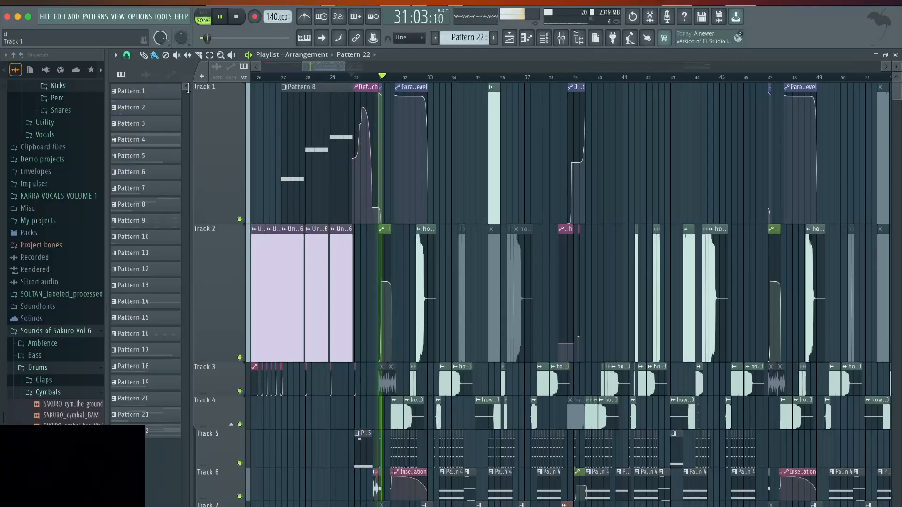
pyautogui.press('space')
# - Open the recent project aweminus.flp without saving the changes to how.flp
pyautogui.click(44, 16)
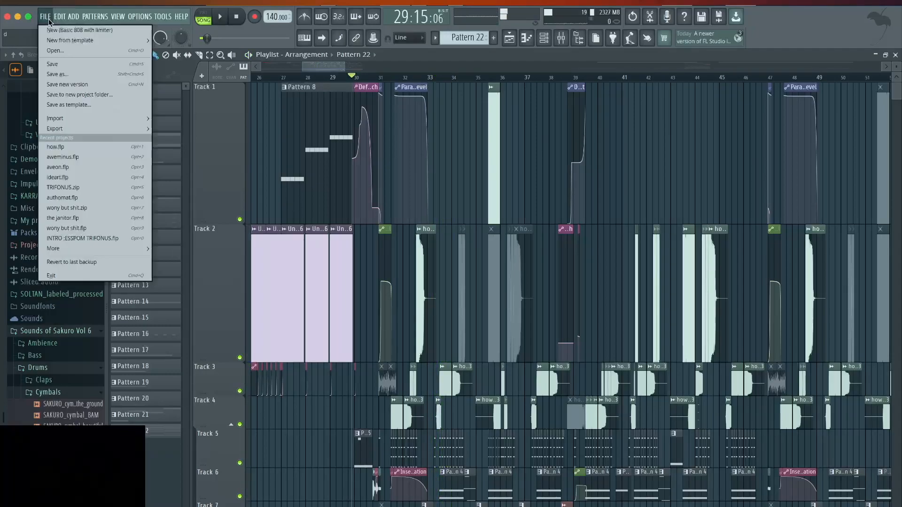
pyautogui.click(83, 157)
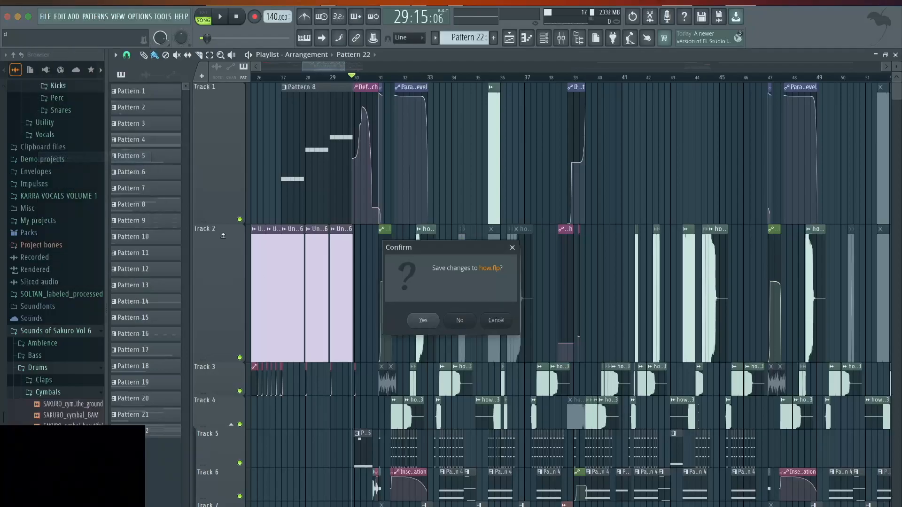
pyautogui.click(456, 322)
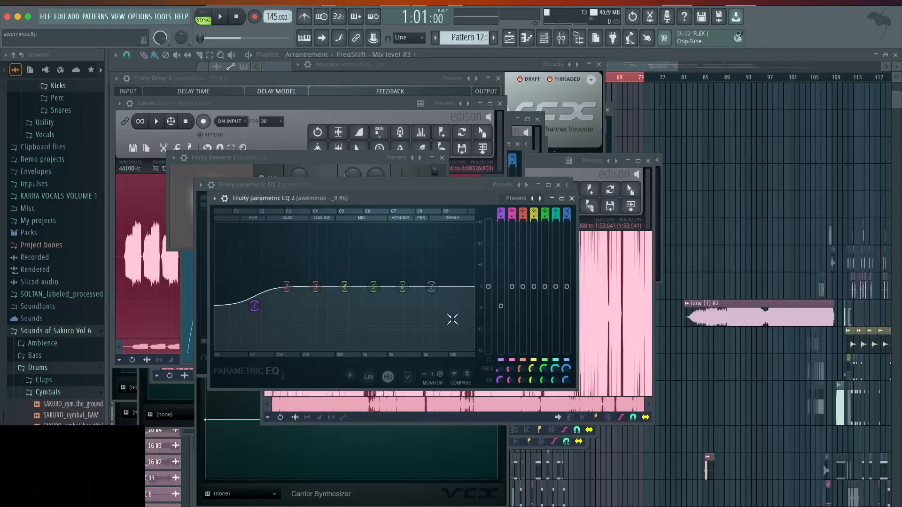
# - Bring the playlist in front of the plugin windows and look over the project's tracks and the how (1) #2 clips
pyautogui.click(508, 42)
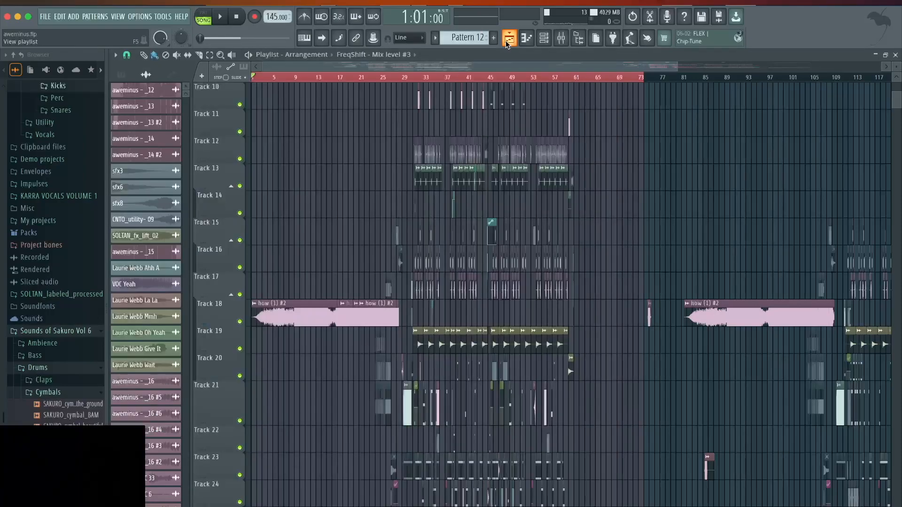
pyautogui.scroll(-5, 389, 338)
pyautogui.scroll(13, 388, 340)
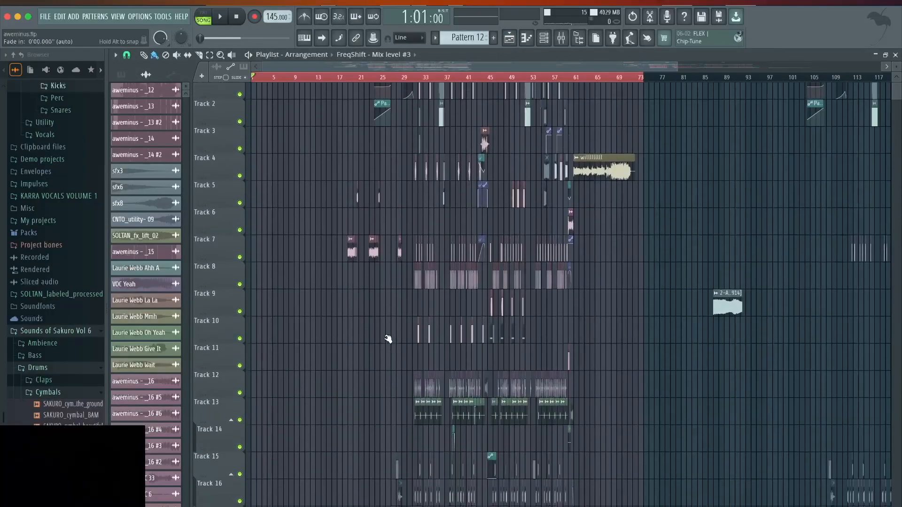
pyautogui.scroll(-9, 389, 339)
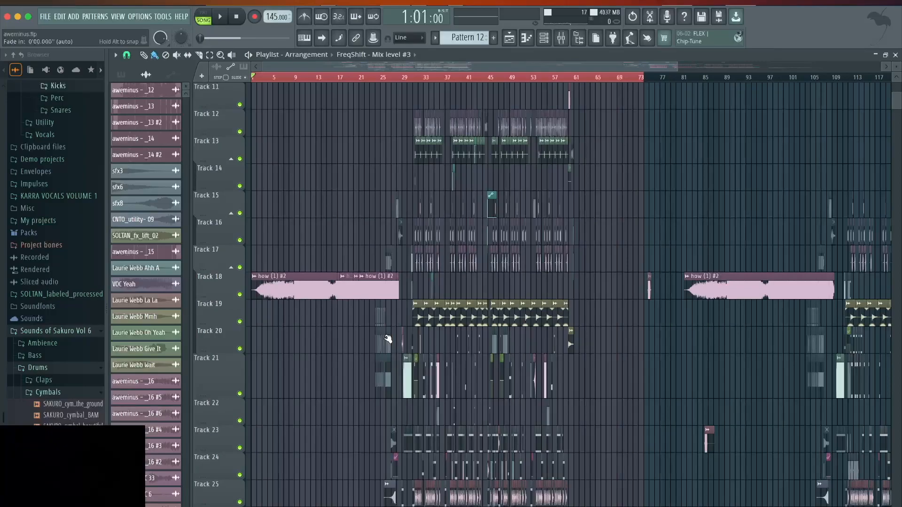
pyautogui.scroll(4, 326, 304)
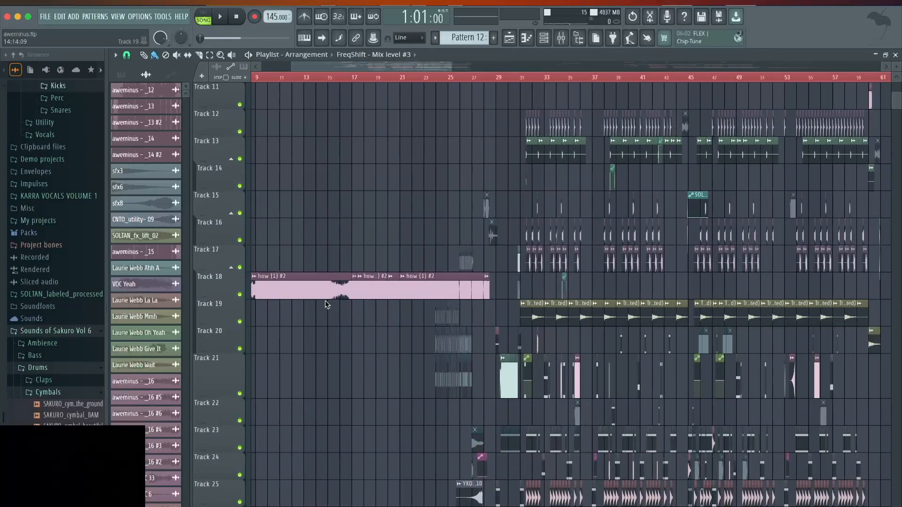
pyautogui.scroll(-2, 326, 304)
# - Play the intro clip on Track 18 from about bar 5, then stop playback
pyautogui.moveTo(305, 66); pyautogui.dragTo(286, 89)
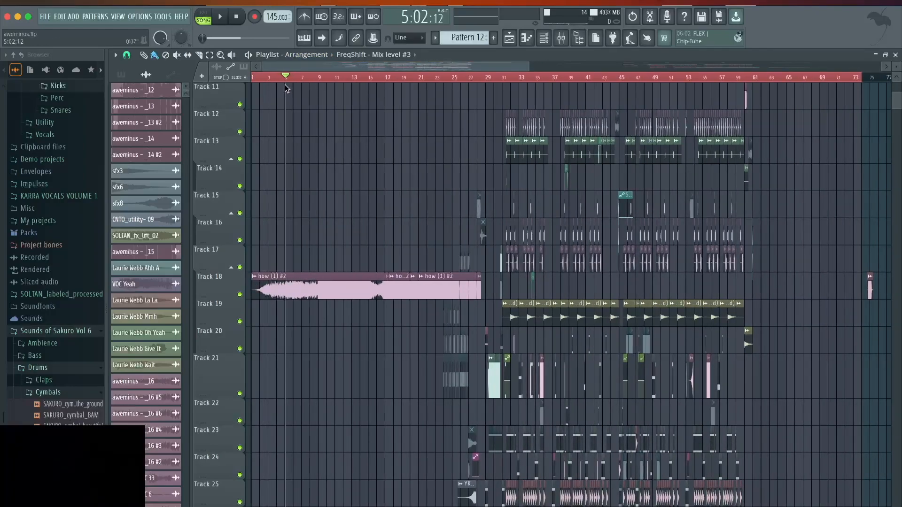
pyautogui.press('space')
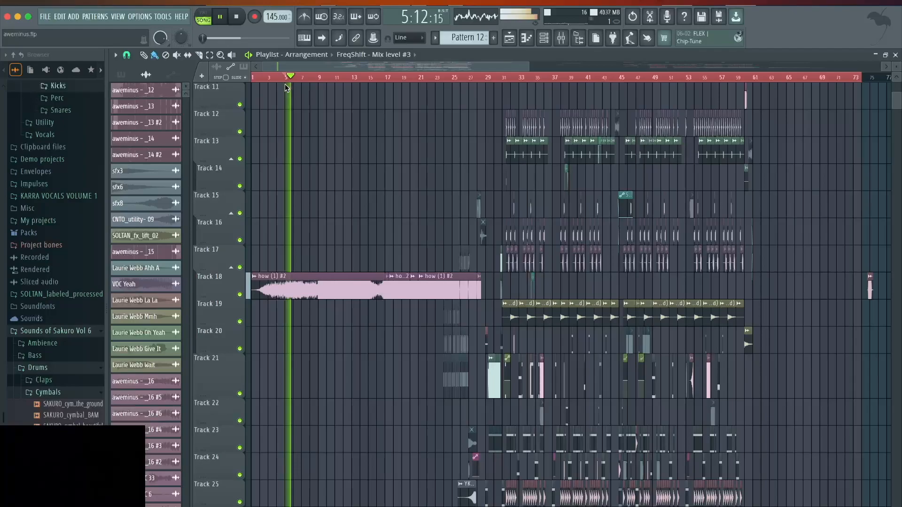
pyautogui.press('space')
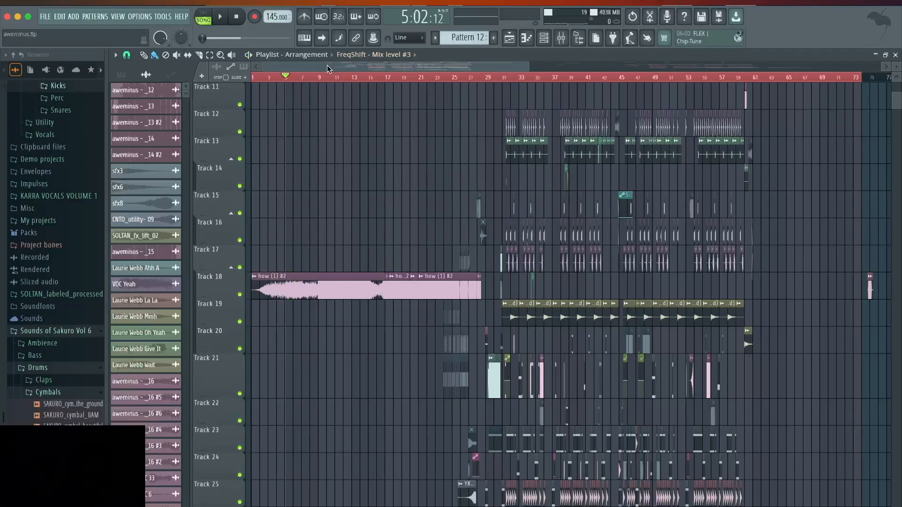
# - Place the playhead at about bar 9 and check the time-stretching and pitch settings of the how (1) #2 clip
pyautogui.moveTo(301, 76); pyautogui.dragTo(317, 81)
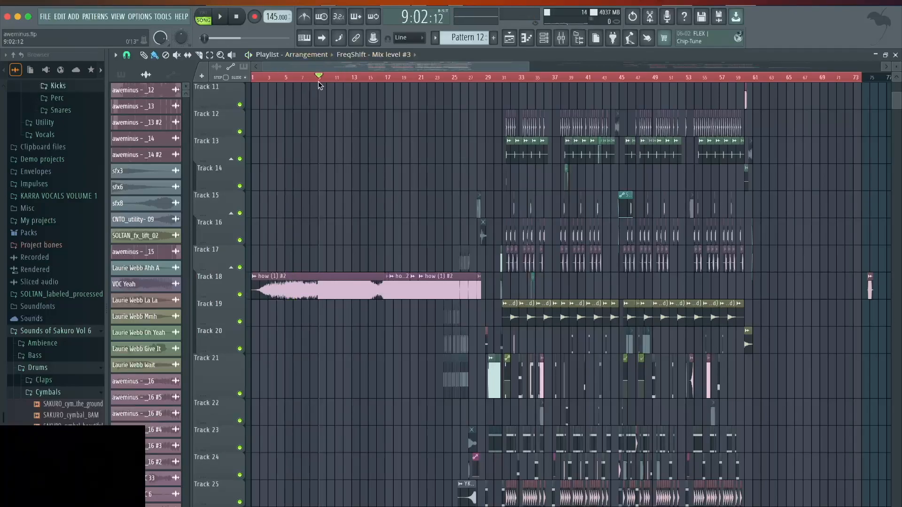
pyautogui.click(346, 291)
pyautogui.doubleClick(346, 291)
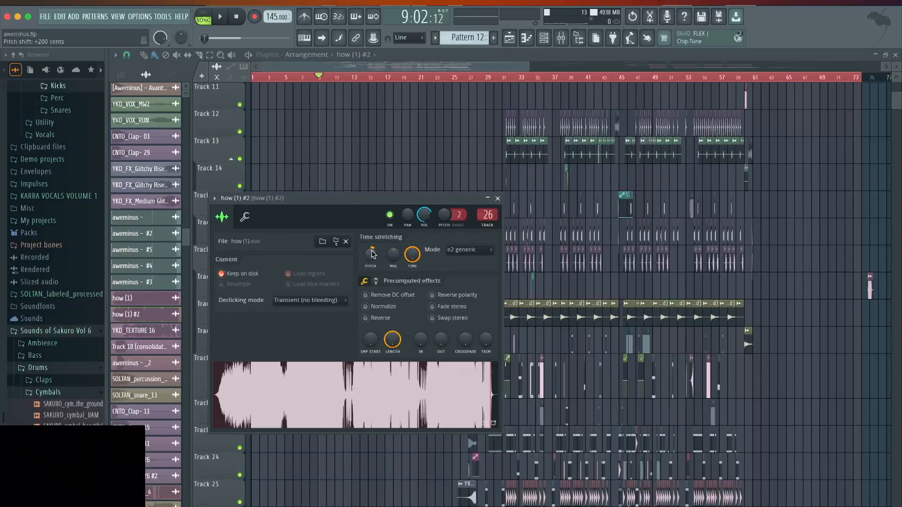
pyautogui.click(498, 197)
# - Play from about bar 9, skip ahead to about bar 19, and inspect the riser clips leading up to bar 28
pyautogui.press('space')
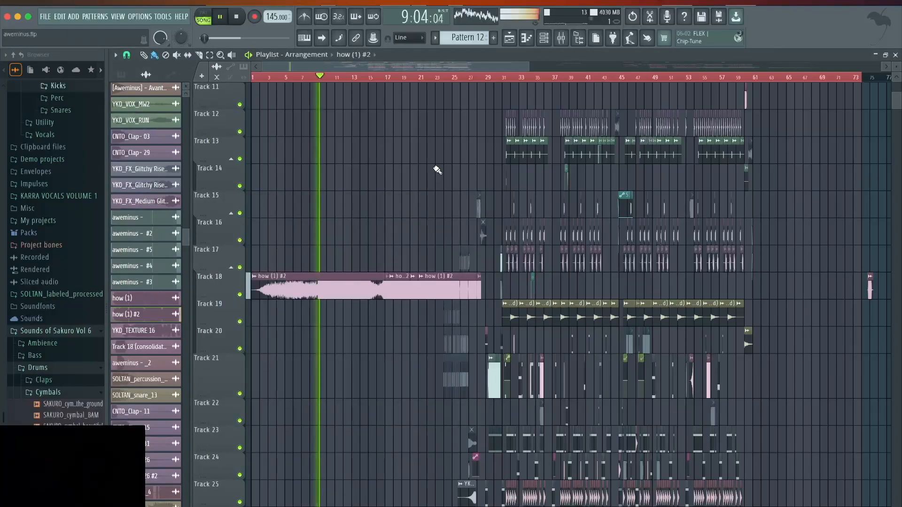
pyautogui.moveTo(400, 66); pyautogui.dragTo(421, 70)
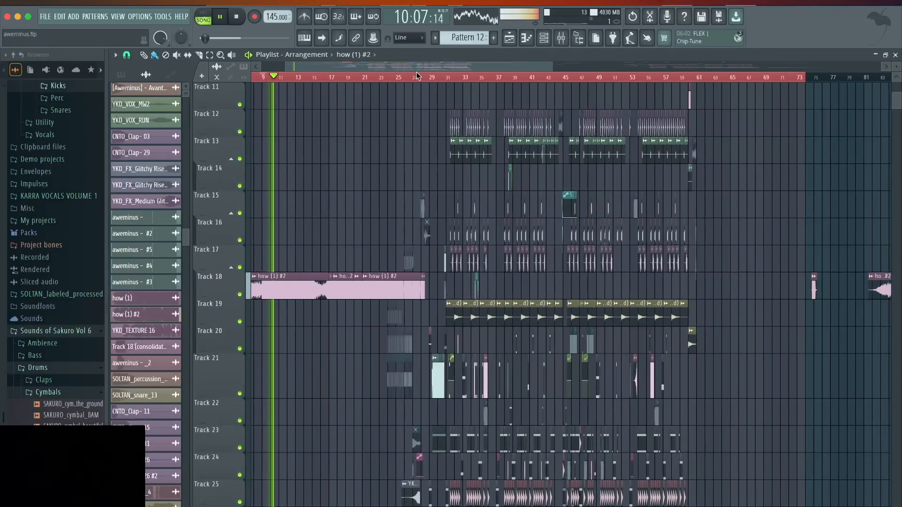
pyautogui.click(344, 77)
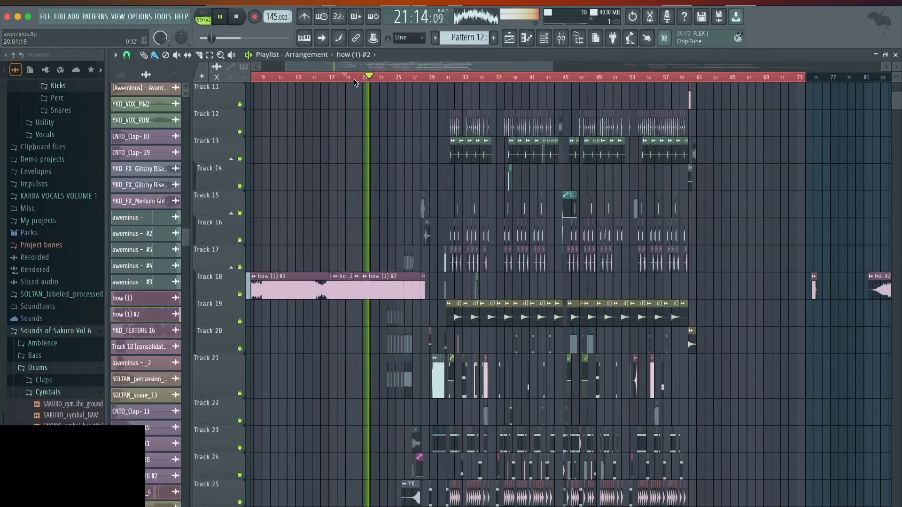
pyautogui.scroll(5, 403, 165)
pyautogui.scroll(-5, 403, 165)
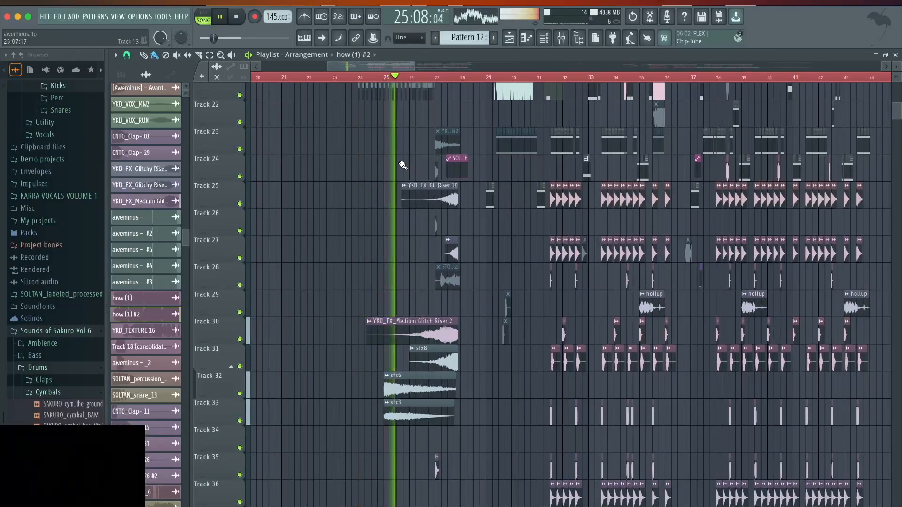
# - Stop playback and examine the riser clips and chopped audio leading up to bar 28 across Tracks 9 to 33
pyautogui.press('space')
pyautogui.scroll(-4, 420, 278)
pyautogui.scroll(5, 420, 278)
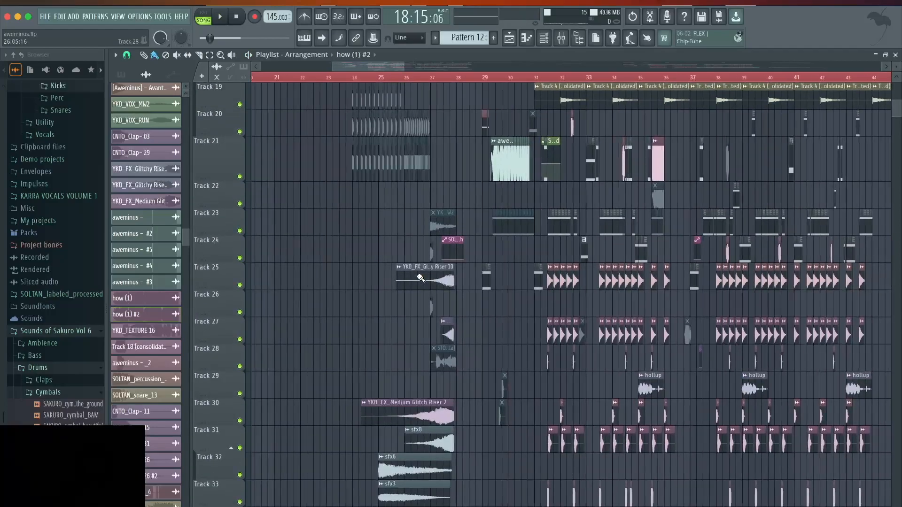
pyautogui.scroll(4, 421, 278)
pyautogui.scroll(-2, 421, 278)
pyautogui.scroll(3, 420, 278)
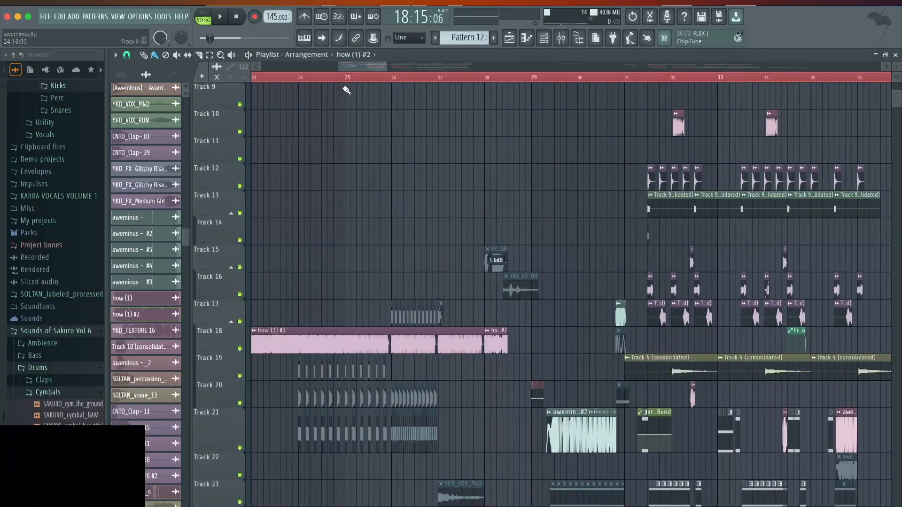
pyautogui.moveTo(362, 72)
pyautogui.mouseDown()
pyautogui.moveTo(389, 71)
pyautogui.moveTo(324, 75)
pyautogui.mouseUp()
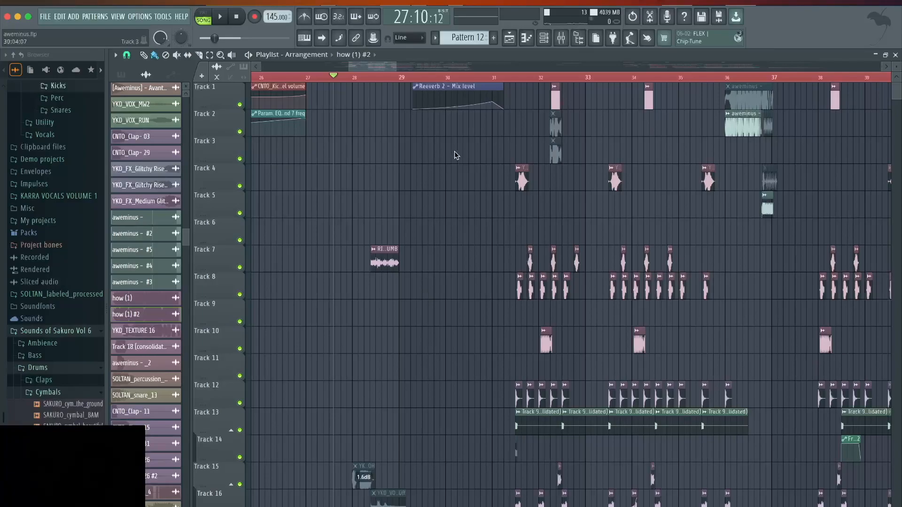
# - Look over the drop's bass, drum and pattern clips between bars 29 and 34 across the tracks
pyautogui.click(381, 62)
pyautogui.click(311, 68)
pyautogui.moveTo(372, 67); pyautogui.dragTo(377, 67)
pyautogui.scroll(8, 433, 217)
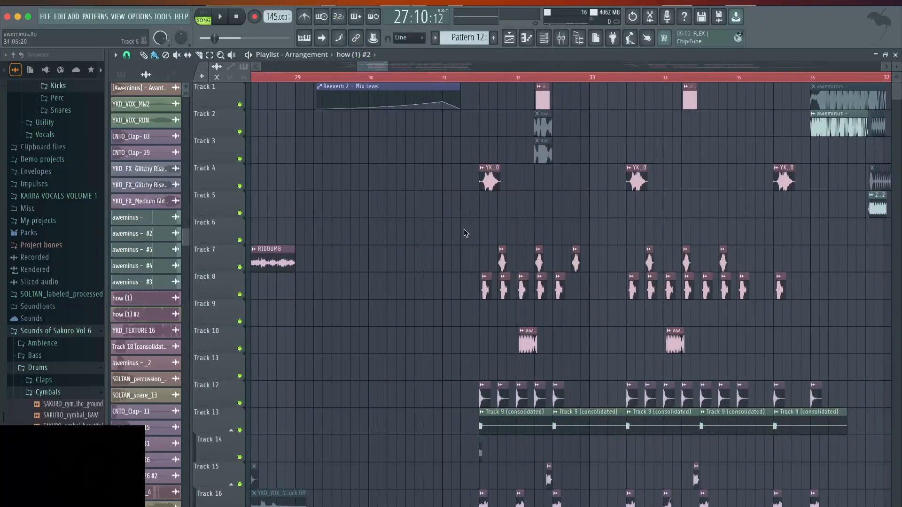
pyautogui.scroll(-15, 464, 229)
pyautogui.scroll(9, 464, 230)
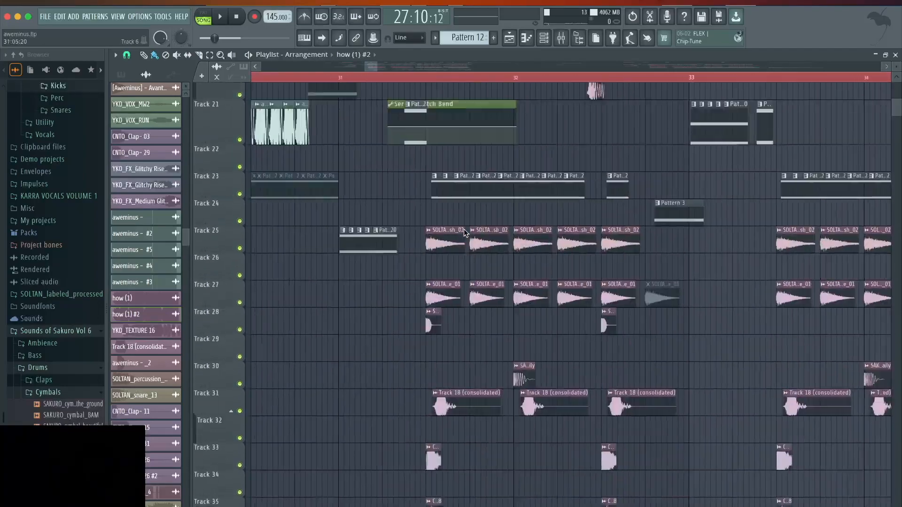
pyautogui.scroll(-6, 464, 229)
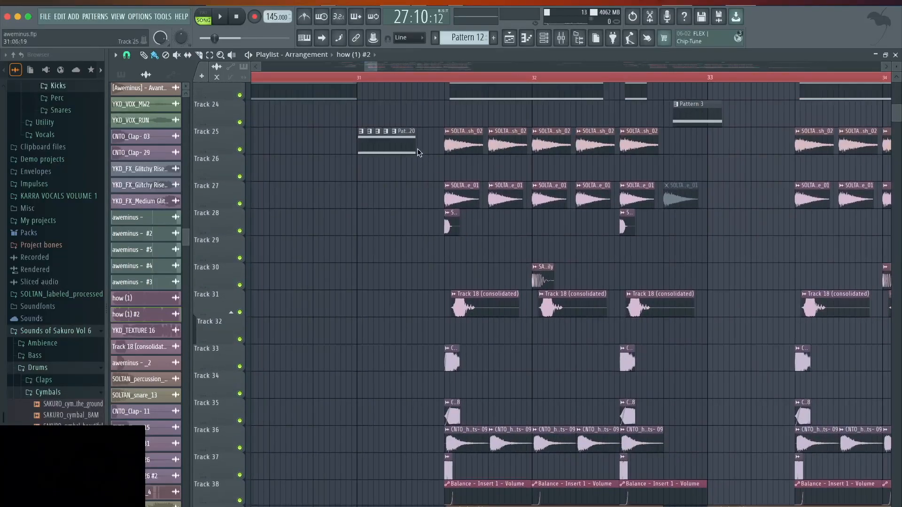
# - Play the start of the drop from bar 31, place the playhead at bar 33 and look through the layered clips
pyautogui.click(350, 77)
pyautogui.press('space')
pyautogui.scroll(12, 529, 64)
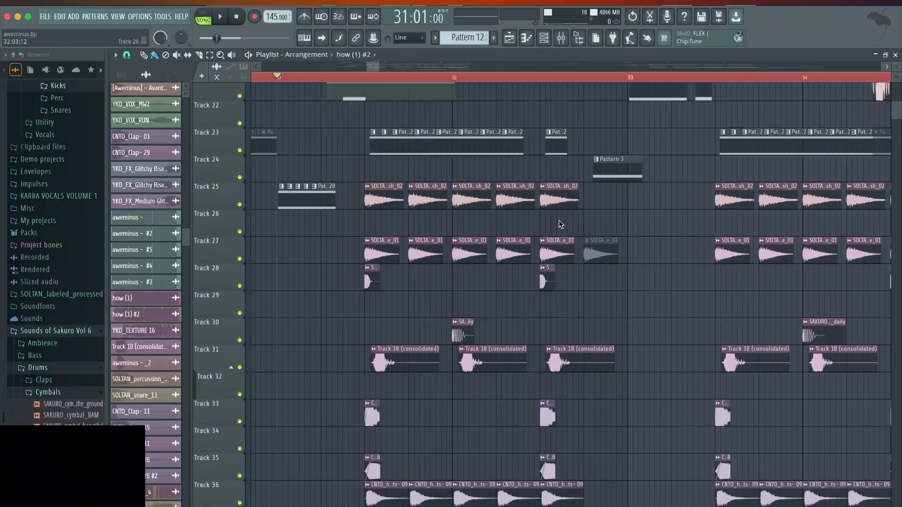
pyautogui.click(546, 78)
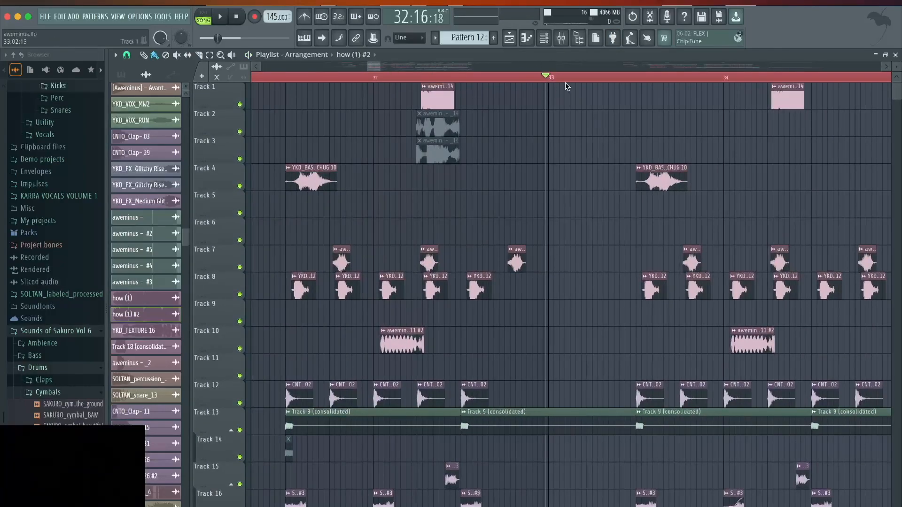
pyautogui.press('space')
pyautogui.keyDown('ctrl'); pyautogui.scroll(-2, 556, 204); pyautogui.keyUp('ctrl')
pyautogui.scroll(-10, 556, 205)
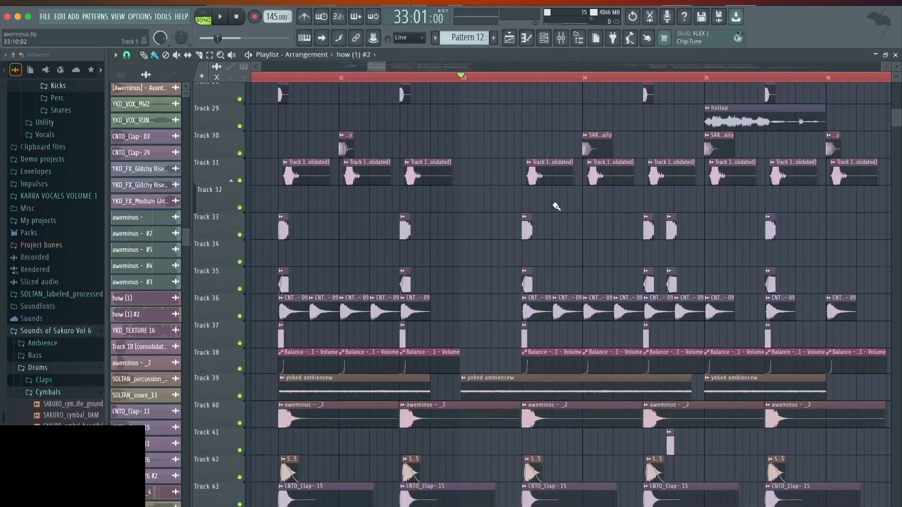
# - Play the drop again, moving the start position to the middle of bar 33
pyautogui.scroll(2, 554, 188)
pyautogui.press('space')
pyautogui.click(521, 78)
pyautogui.press('space')
pyautogui.press('space')
# - Open the mixer at its first inserts and play the drop from the middle of bar 33 while watching the levels
pyautogui.press('F9')
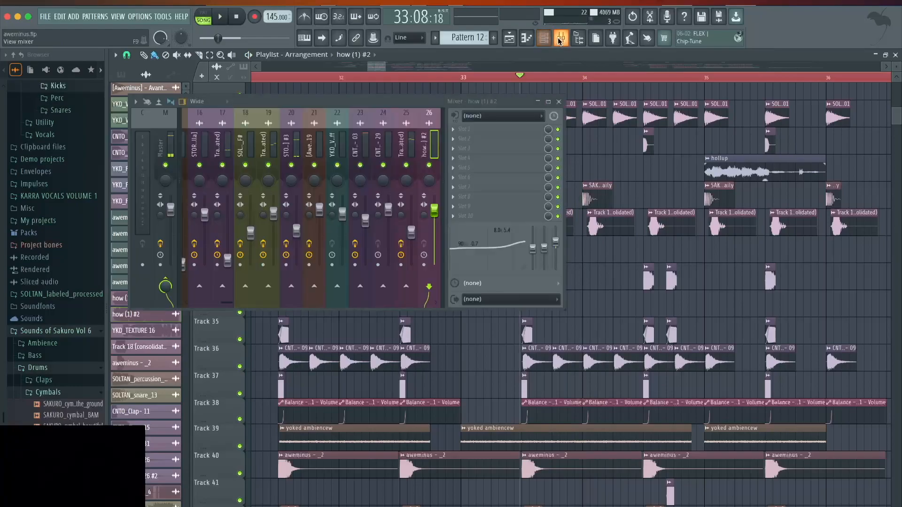
pyautogui.scroll(10, 309, 168)
pyautogui.press('space')
pyautogui.press('space')
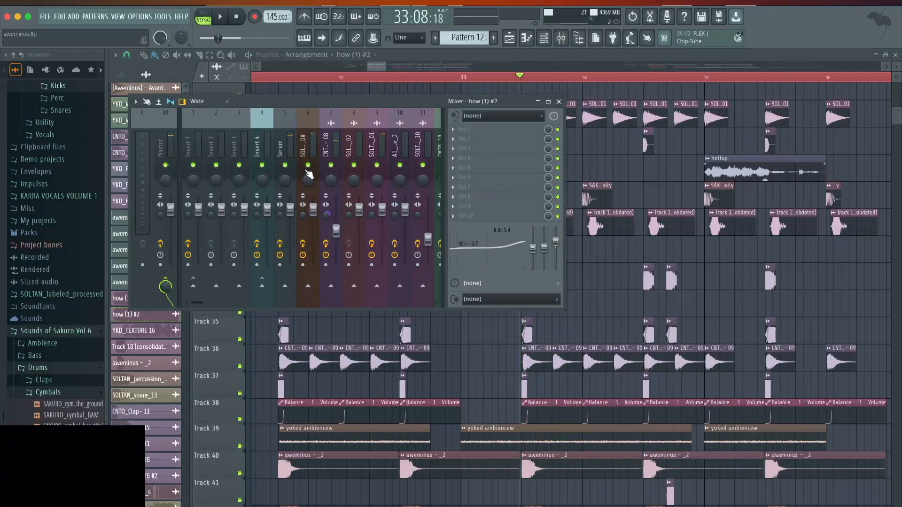
pyautogui.press('space')
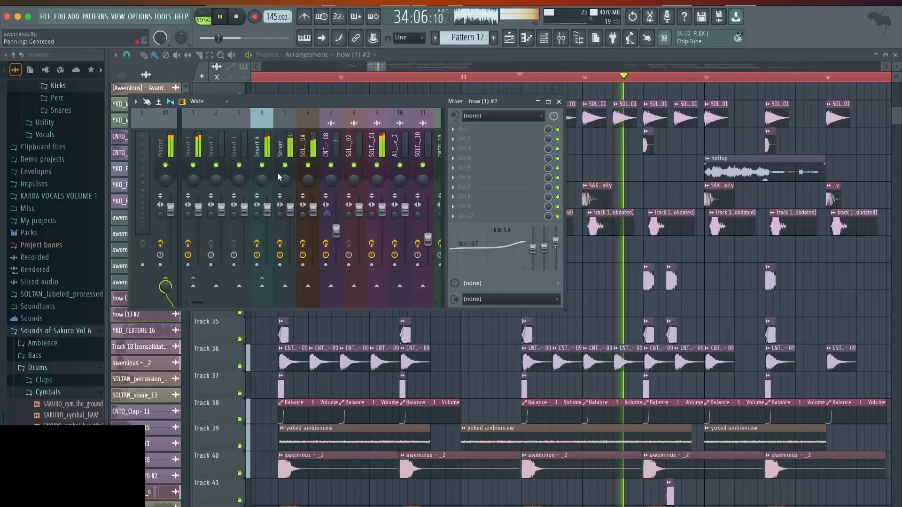
pyautogui.press('space')
pyautogui.press('space')
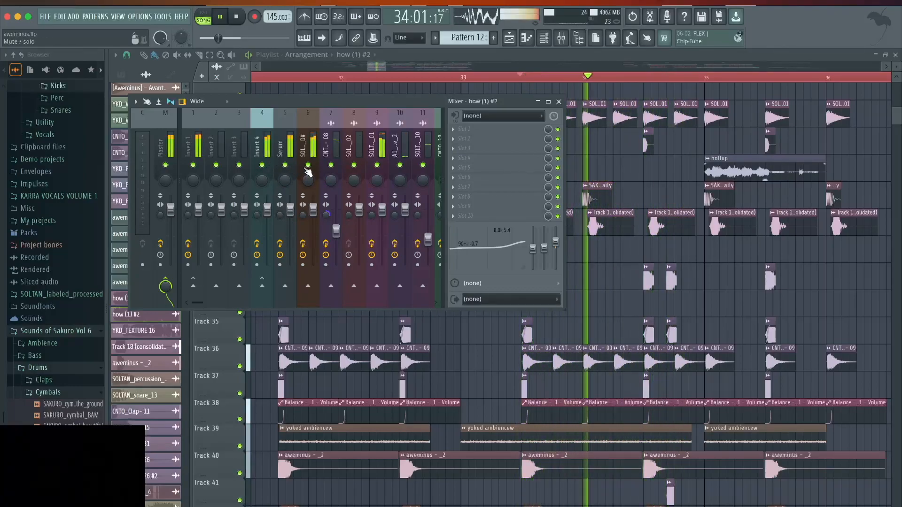
# - Solo the SOLTAN tonal one-shot on mixer track 6 for listening, and check the effects on it and on Insert 4
pyautogui.rightClick(310, 164)
pyautogui.click(315, 158)
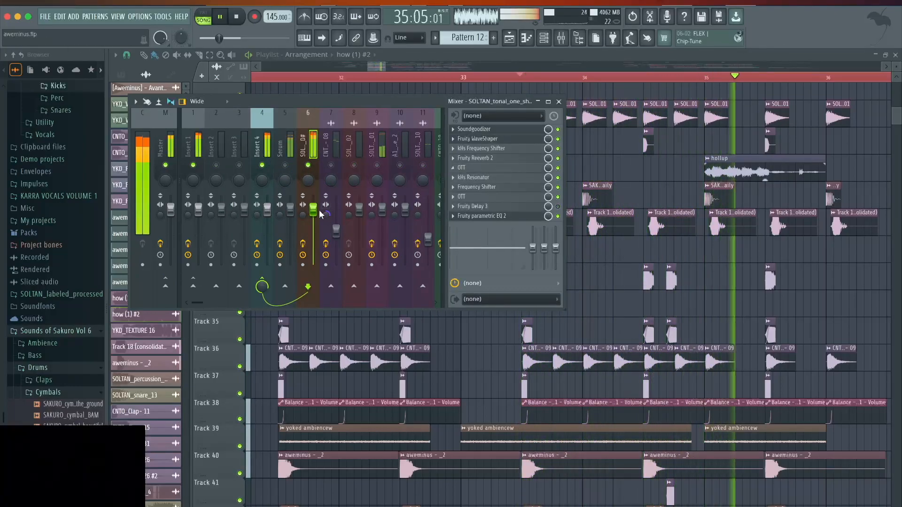
pyautogui.press('space')
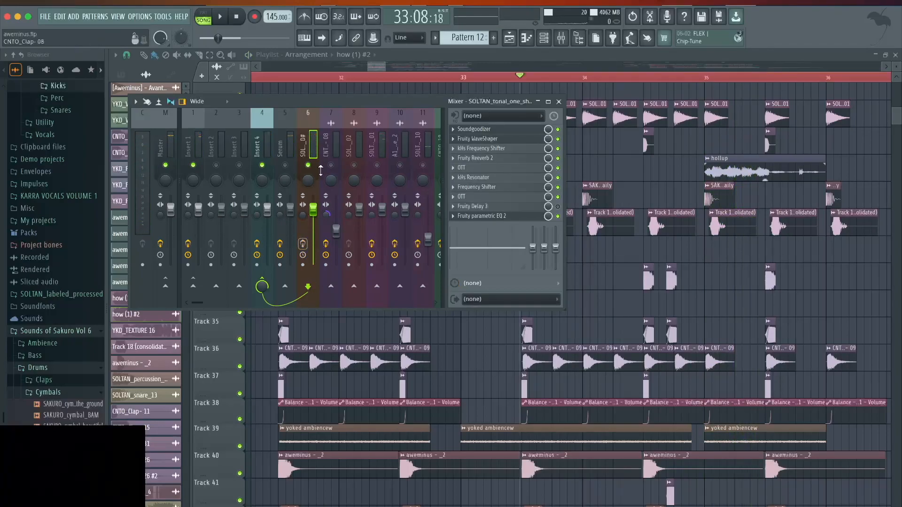
pyautogui.press('space')
pyautogui.click(260, 232)
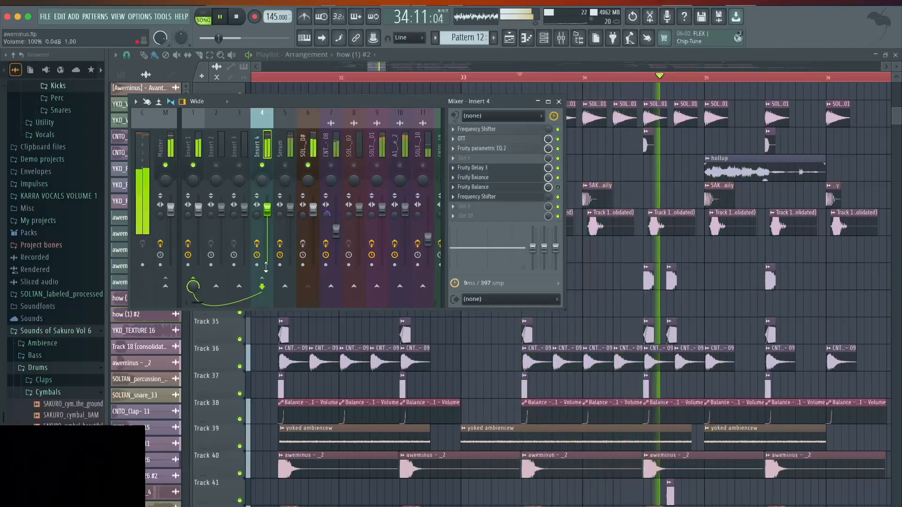
pyautogui.click(257, 244)
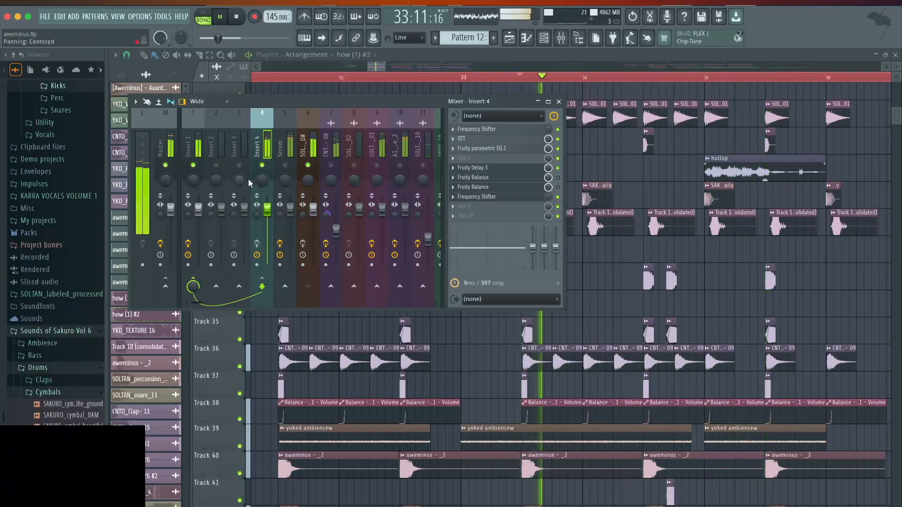
pyautogui.press('space')
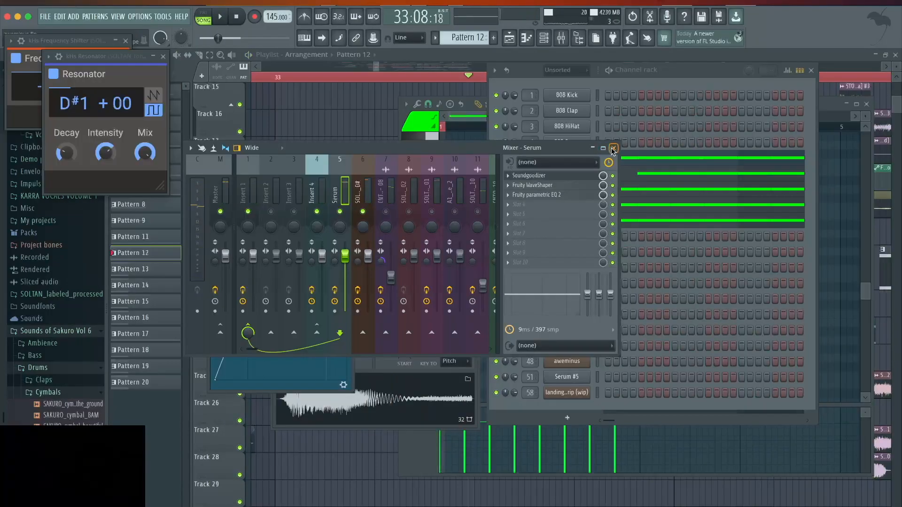
# - Close the mixer, open the Serum instrument on channel 5 and move its window clear of the other plugins
pyautogui.click(613, 148)
pyautogui.press('space')
pyautogui.press('space')
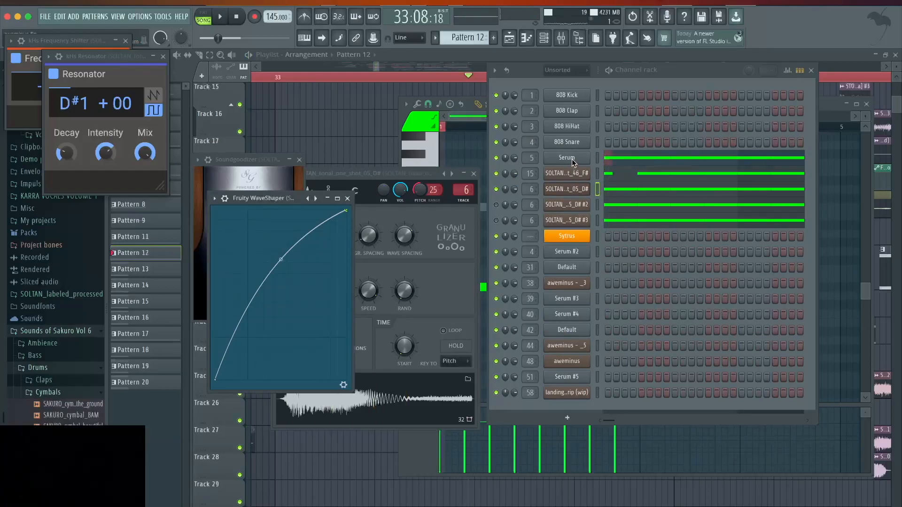
pyautogui.click(572, 159)
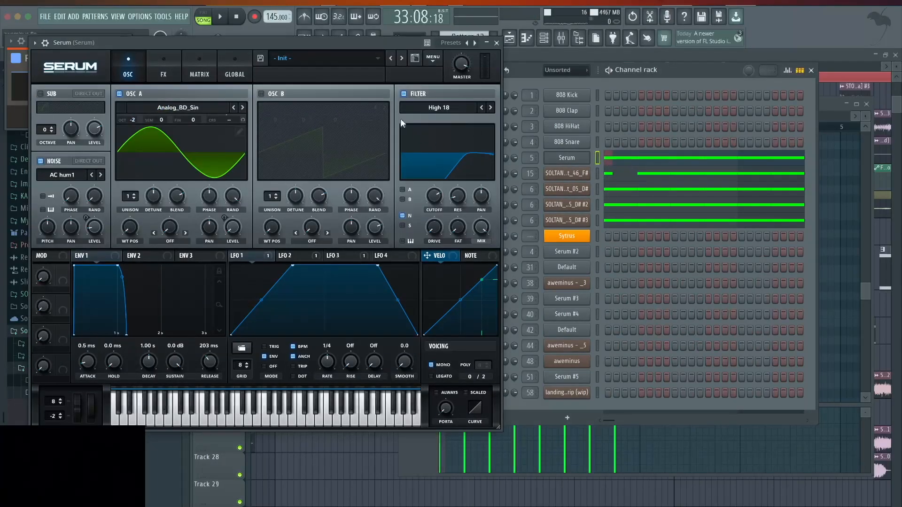
pyautogui.moveTo(319, 43); pyautogui.dragTo(494, 88)
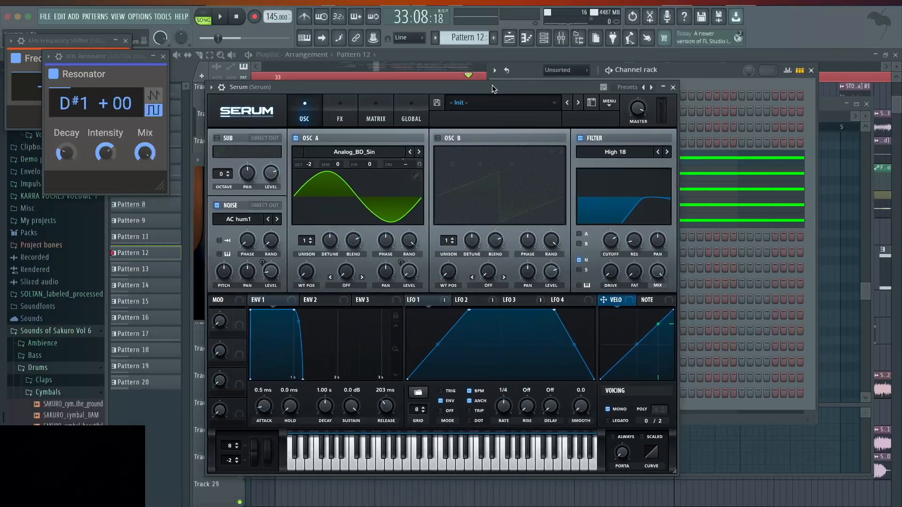
pyautogui.moveTo(423, 83); pyautogui.dragTo(376, 83)
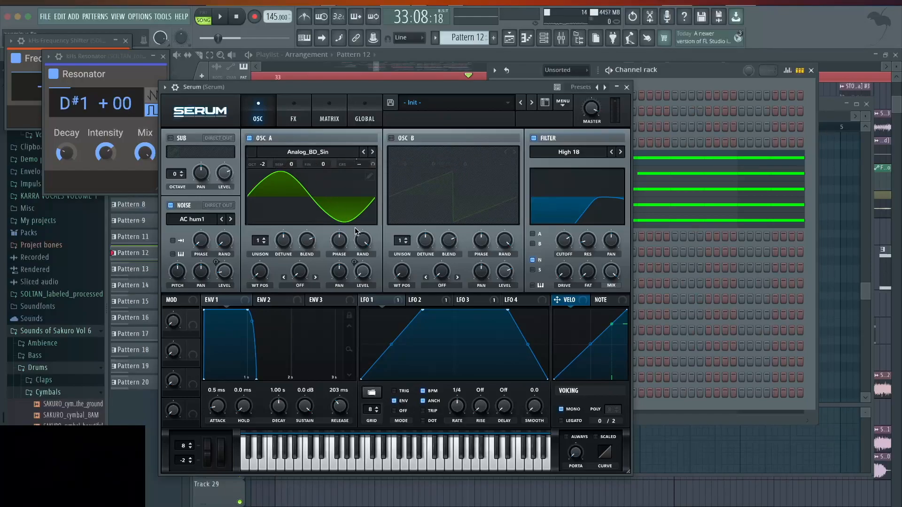
# - Examine Serum's oscillator A wavetable and its Tube distortion effect, then return to the oscillator page
pyautogui.click(370, 176)
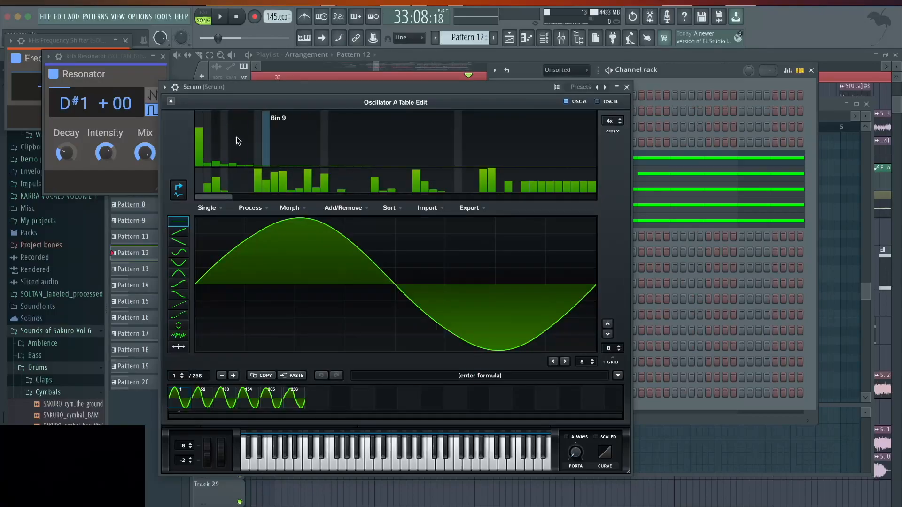
pyautogui.click(171, 102)
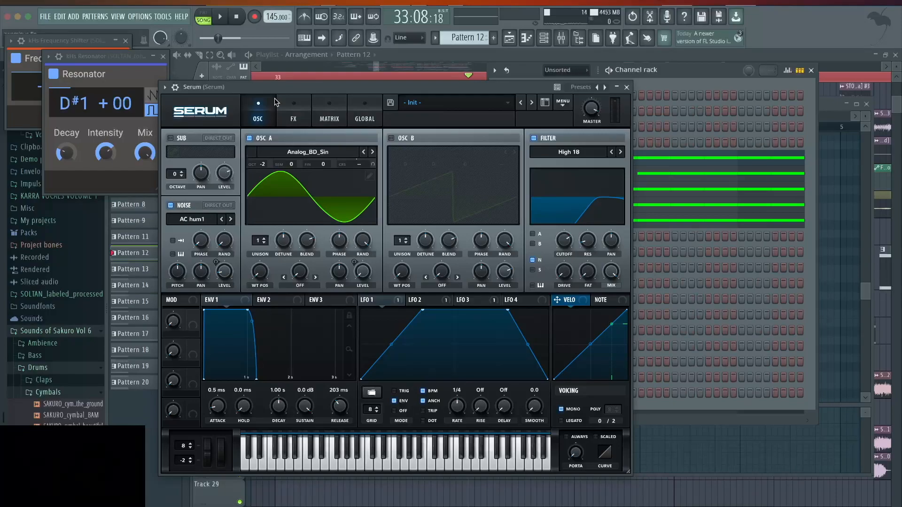
pyautogui.click(294, 118)
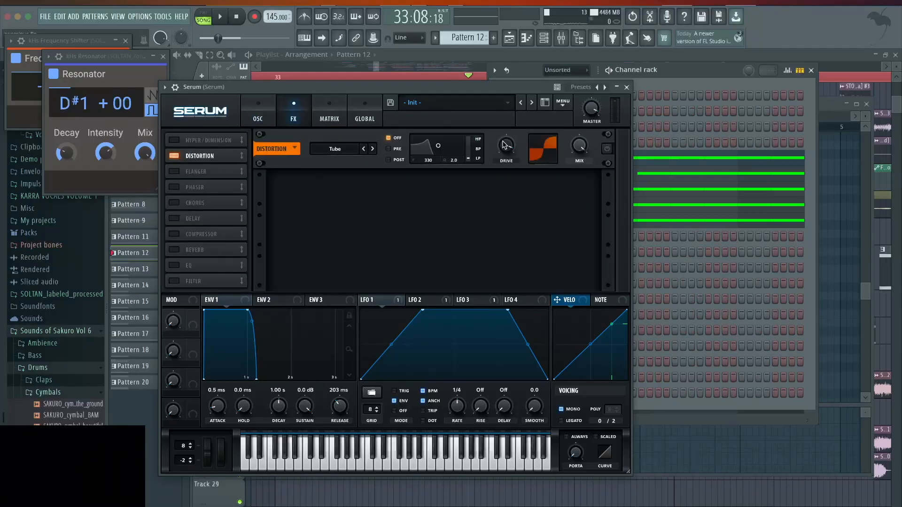
pyautogui.click(258, 117)
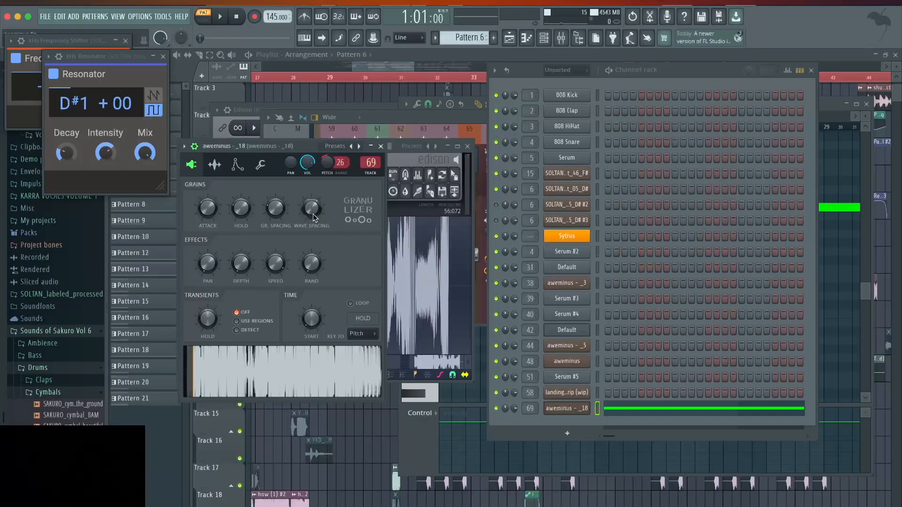
# - Add Vocodex to the first effect slot of the aweminus - _18 mixer track and play Pattern 6 through it
pyautogui.press('F9')
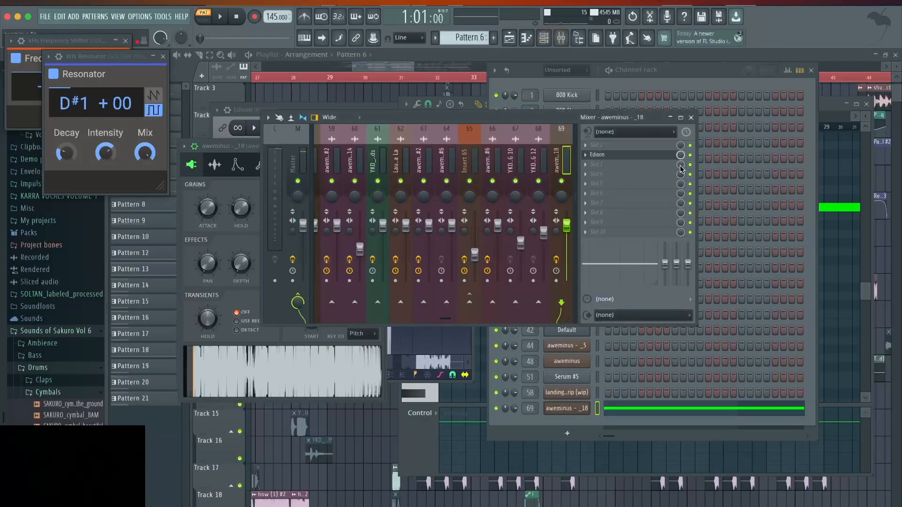
pyautogui.click(624, 148)
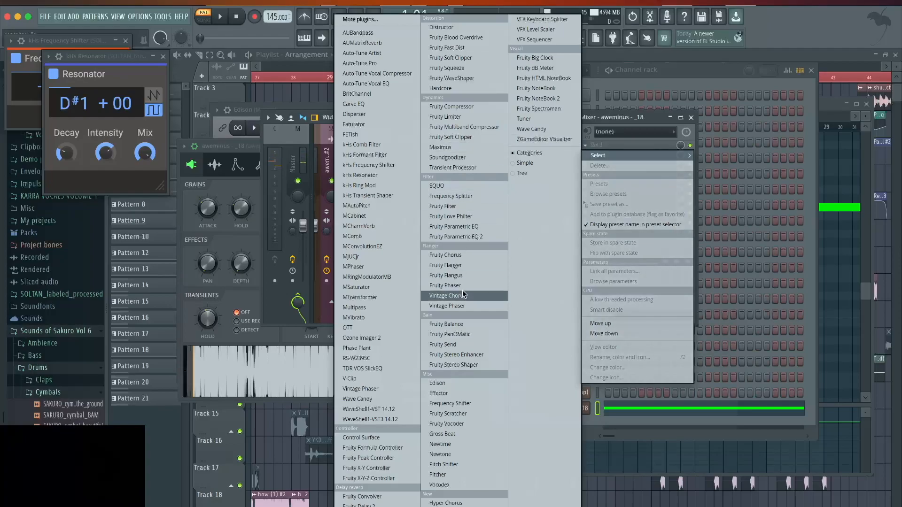
pyautogui.click(439, 485)
pyautogui.press('space')
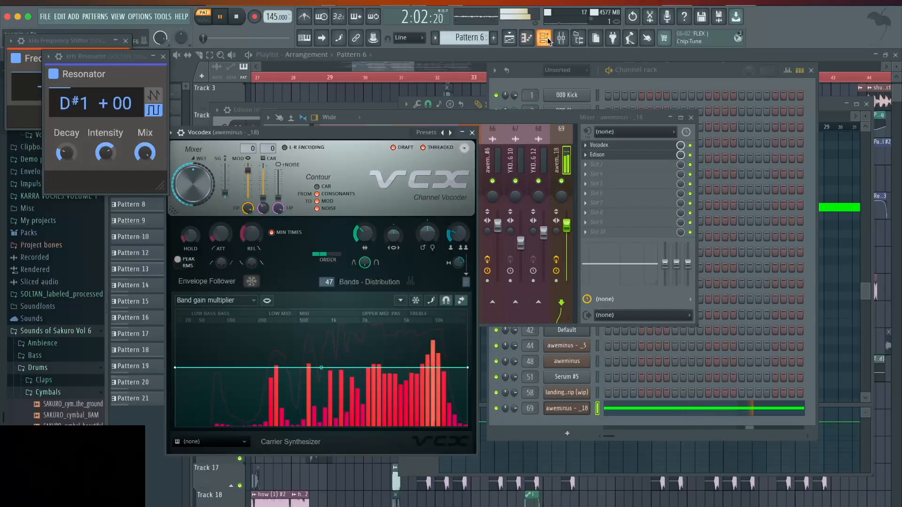
pyautogui.press('space')
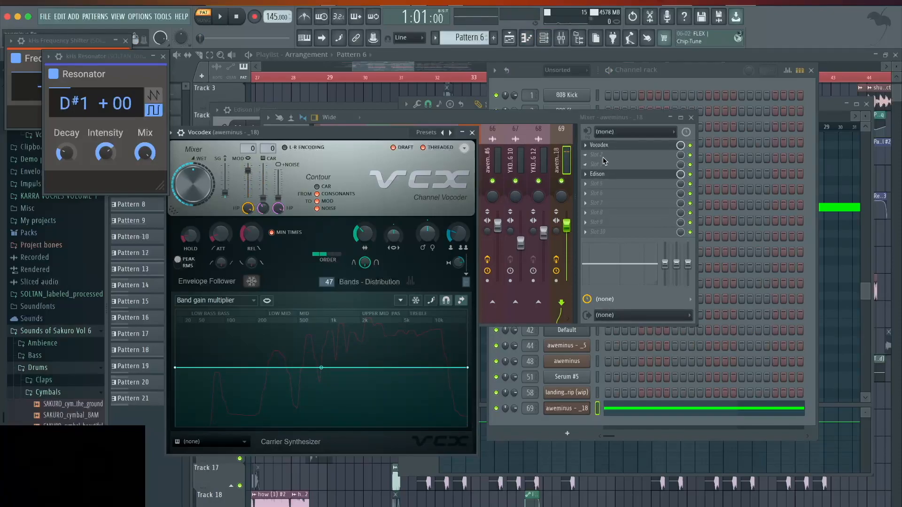
# - Add Disperser and Soundgoodizer after Vocodex on the aweminus - _18 mixer track
pyautogui.click(600, 159)
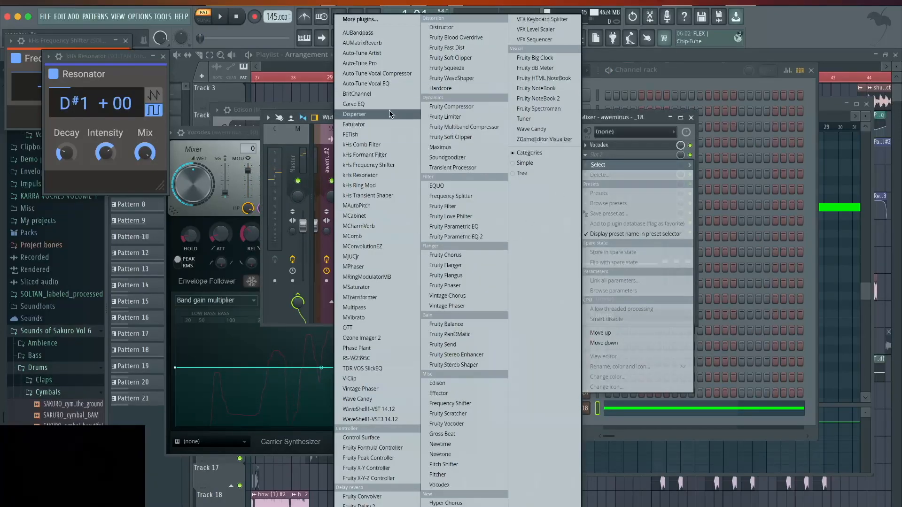
pyautogui.click(357, 114)
pyautogui.click(605, 164)
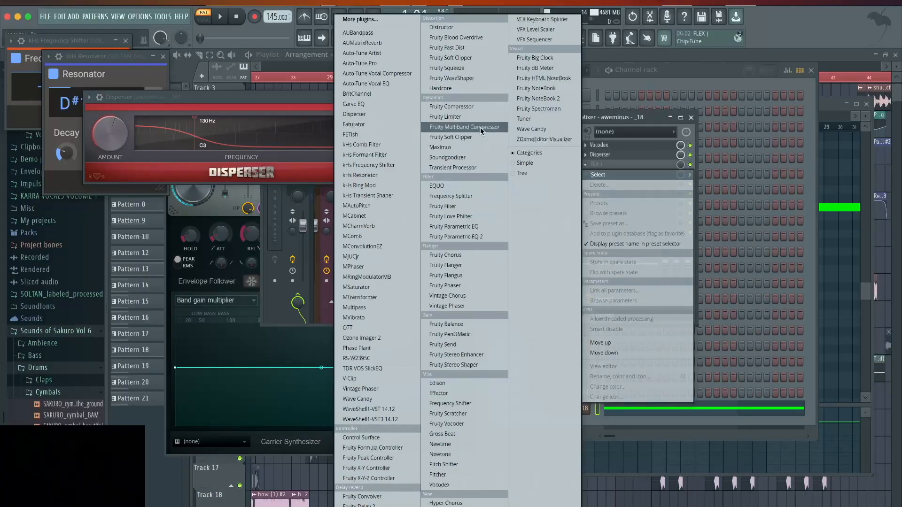
pyautogui.click(447, 157)
# - Play Pattern 6 through the full effect chain, then stop playback and hide the channel rack
pyautogui.press('space')
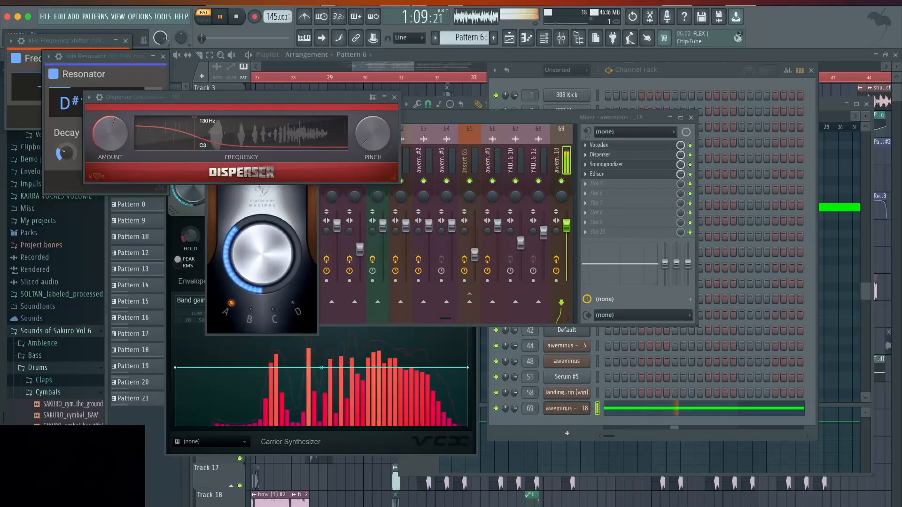
pyautogui.press('F6')
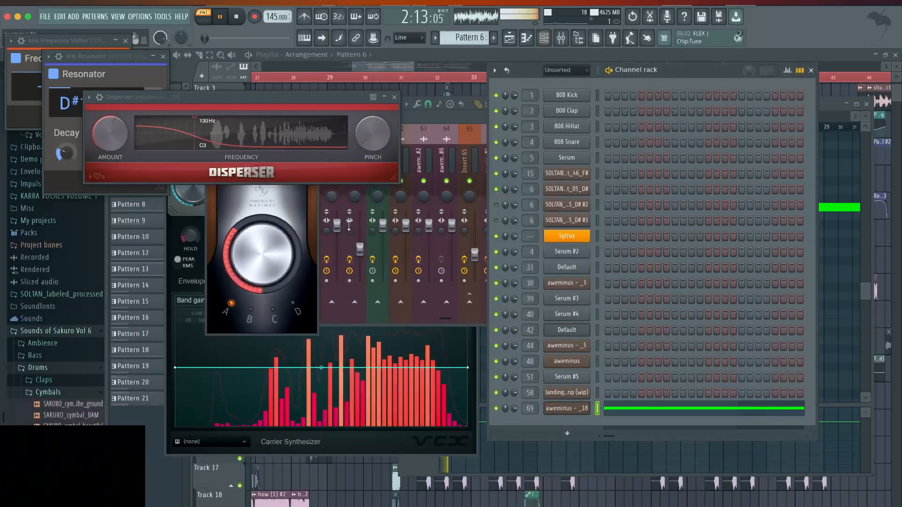
pyautogui.press('space')
pyautogui.click(545, 44)
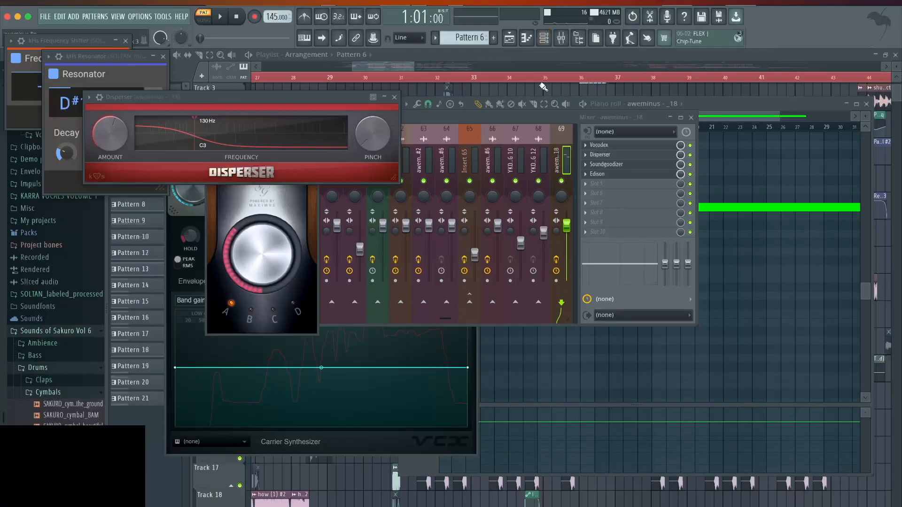
# - Stop playback of Pattern 6 and end the Edison recording on the aweminus - _18 mixer track
pyautogui.press('F6')
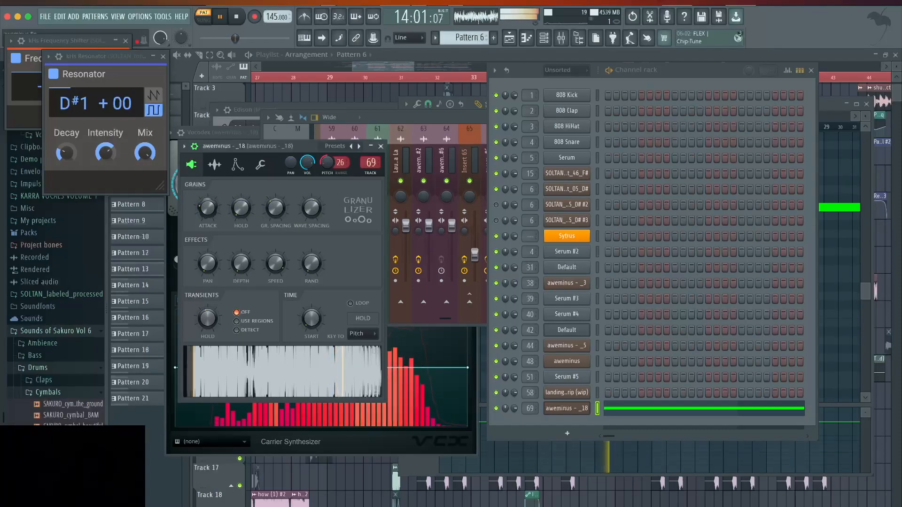
pyautogui.press('space')
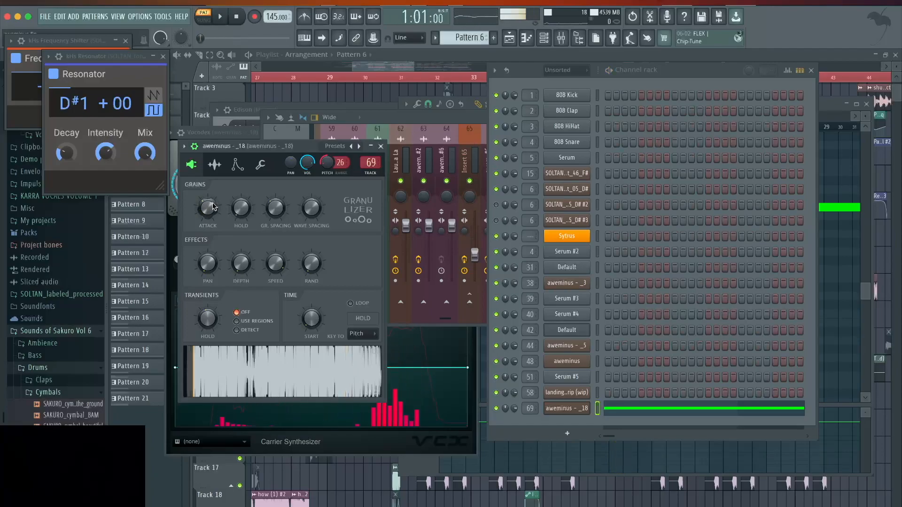
pyautogui.click(561, 41)
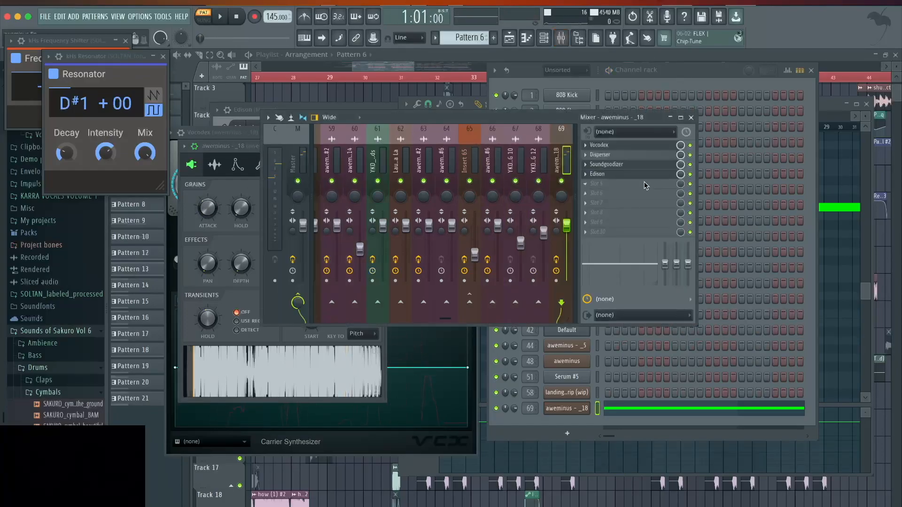
pyautogui.click(630, 175)
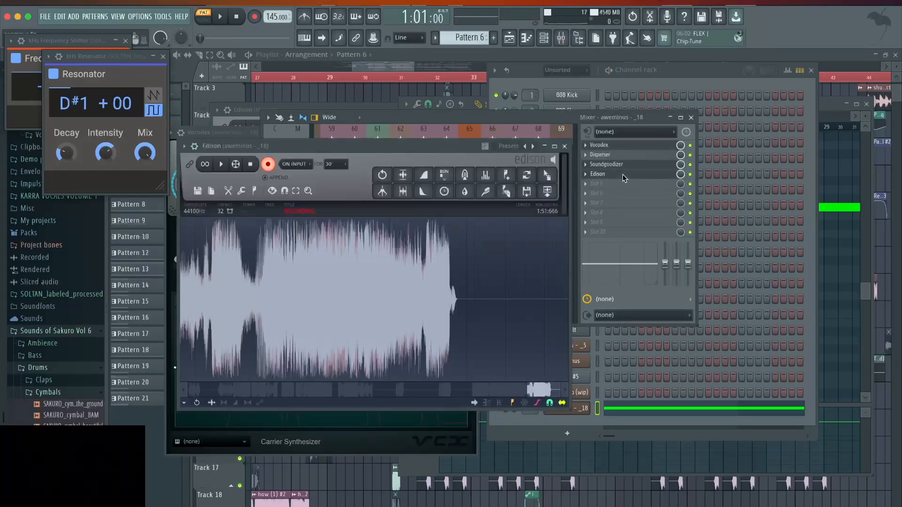
pyautogui.click(269, 164)
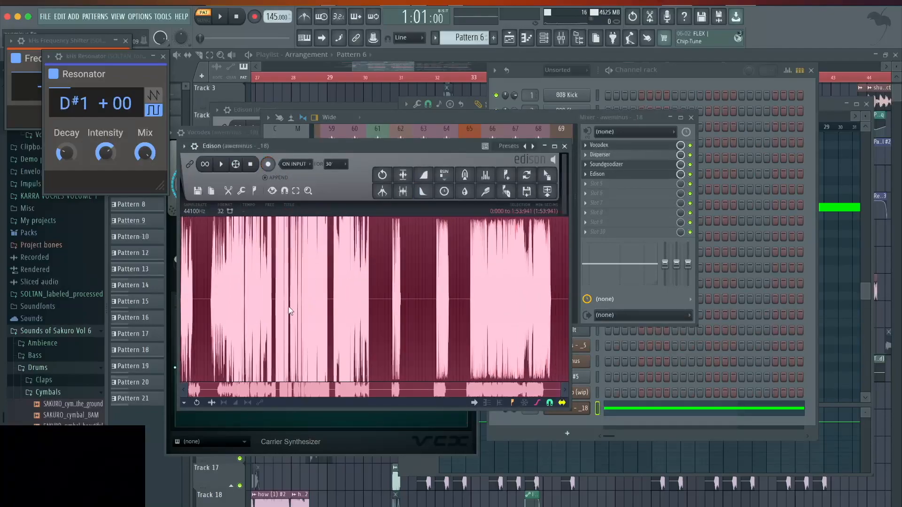
# - Select the Edison recording from 6:738 to its end and place it as an audio clip on playlist Track 6 near bar 39
pyautogui.click(243, 273)
pyautogui.click(469, 300)
pyautogui.click(203, 259)
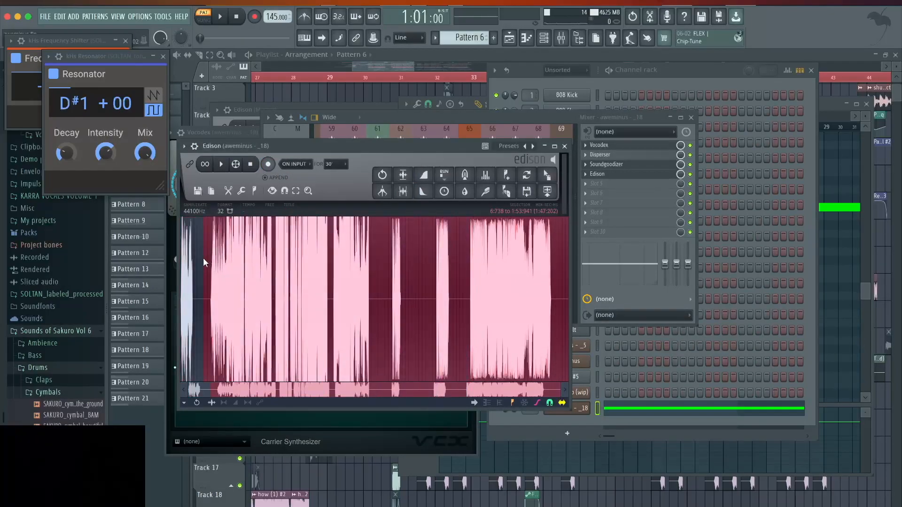
pyautogui.moveTo(546, 176); pyautogui.dragTo(700, 179)
pyautogui.scroll(-2, 701, 173)
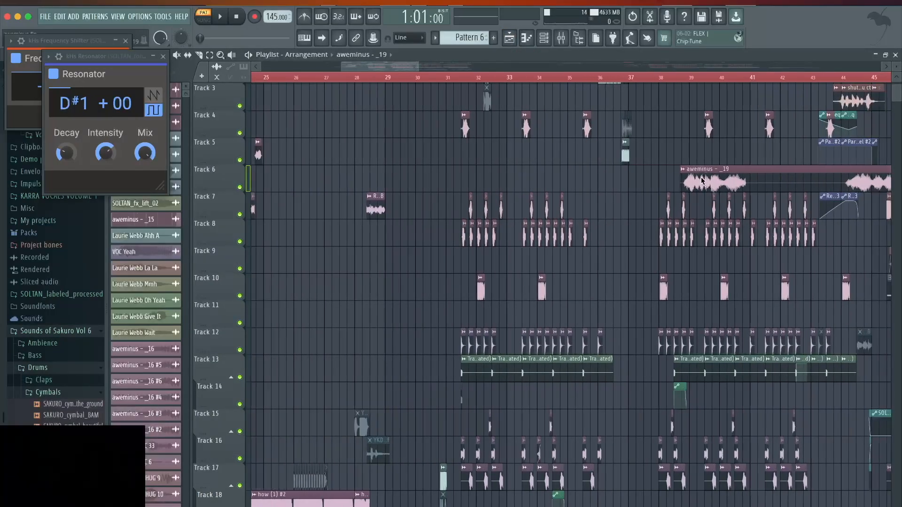
# - Move the resampled audio clip along Track 6 to about bar 61, past the end of the drop
pyautogui.scroll(-5, 736, 105)
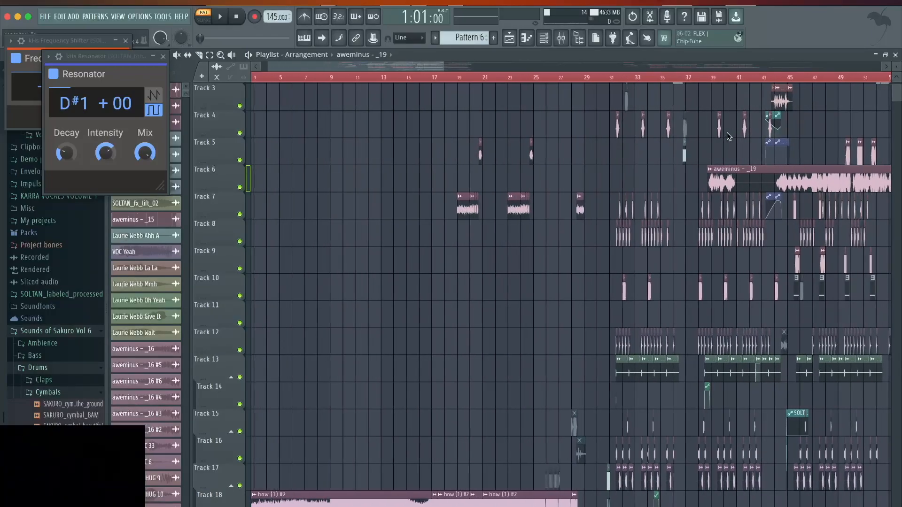
pyautogui.moveTo(733, 172); pyautogui.dragTo(848, 171)
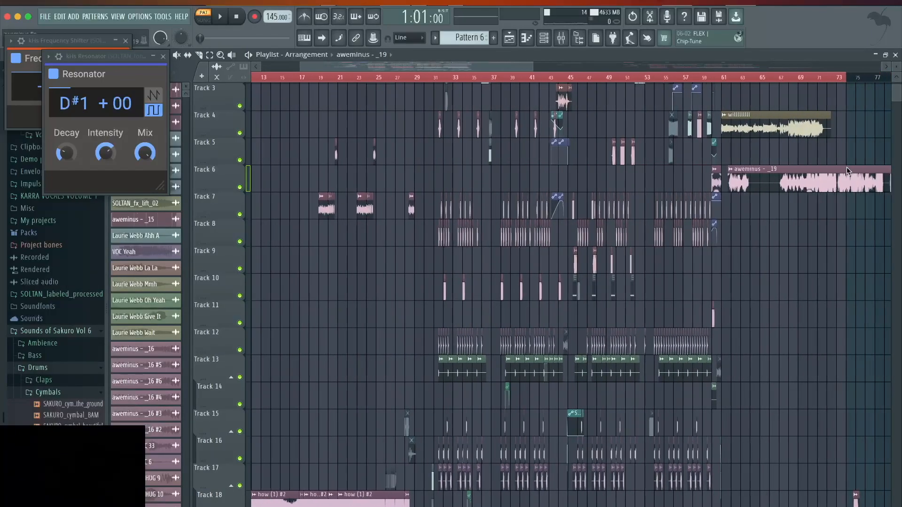
pyautogui.click(733, 170)
pyautogui.click(778, 162)
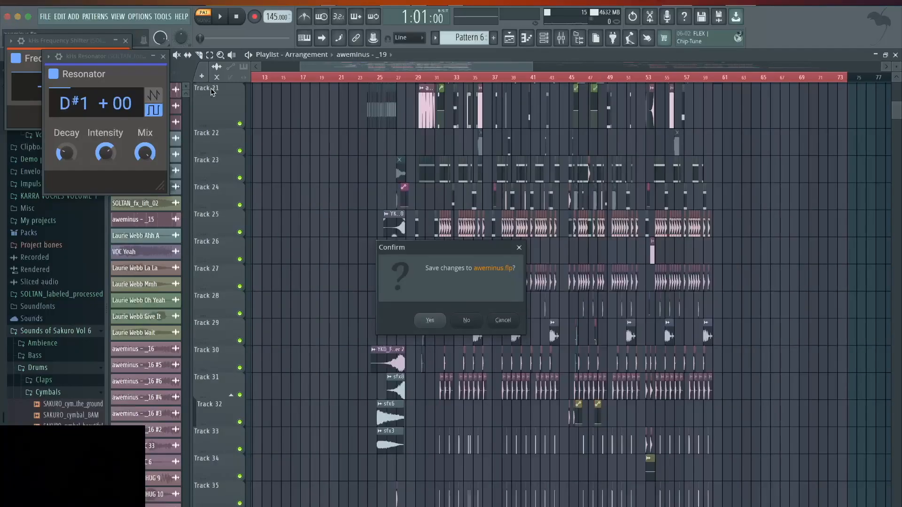
# - Close aweminus.flp without saving and delete the unused recordings aweminus - _17.wav, aweminus - _18.wav and aweminus - _19.wav
pyautogui.click(467, 320)
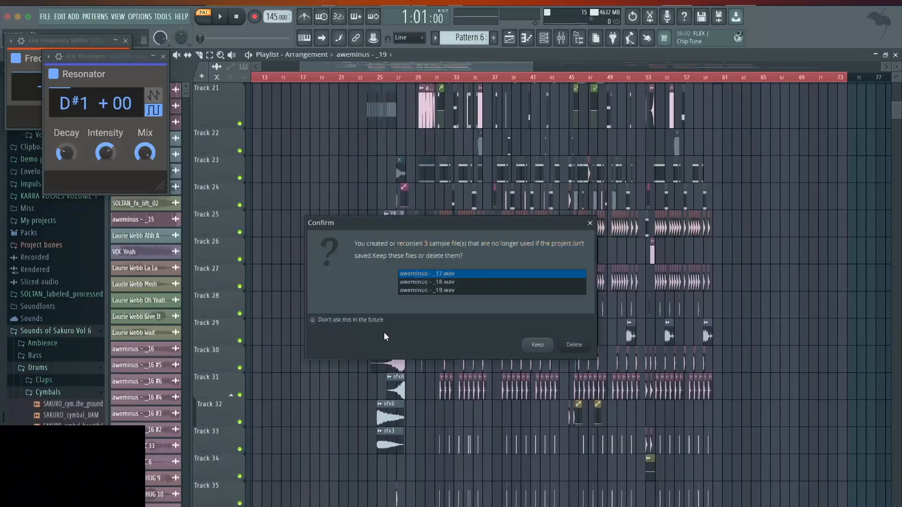
pyautogui.click(583, 347)
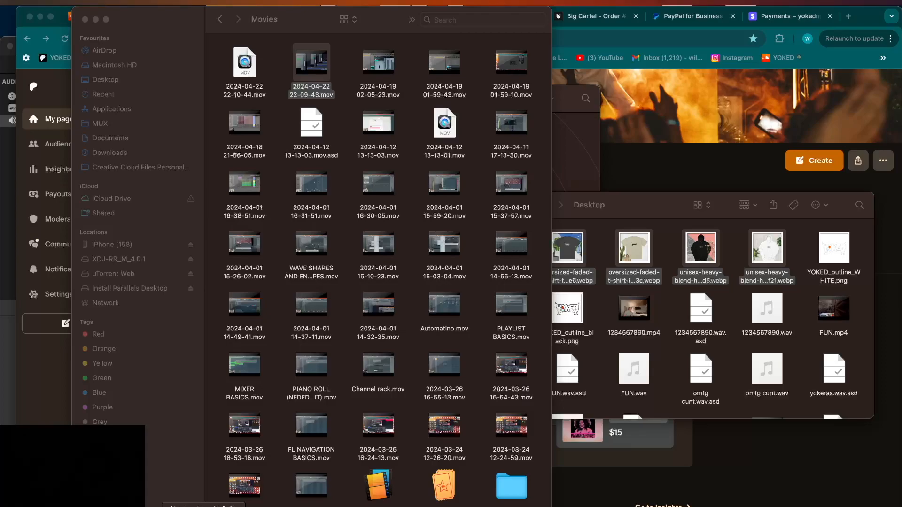
# - Switch to the Ableton Live project and set the playback start at bar 17, where the drum clips begin
pyautogui.rightClick(234, 506)
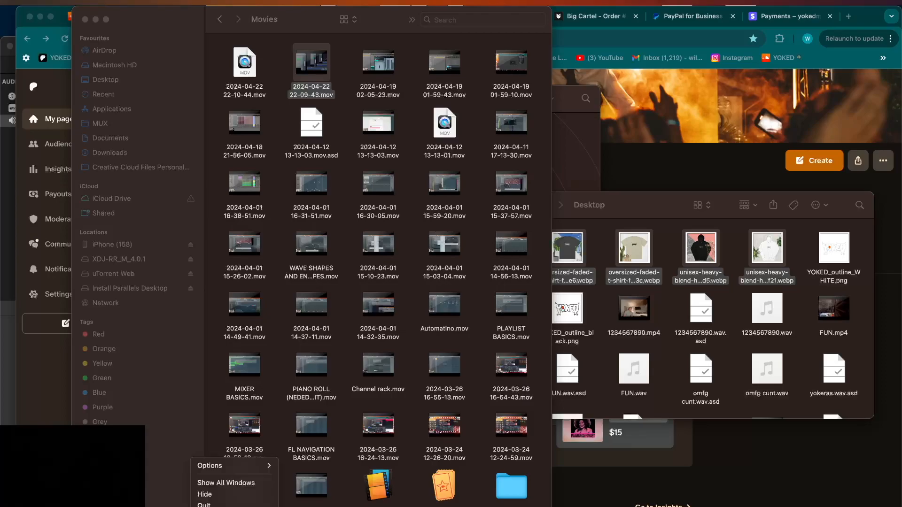
pyautogui.click(226, 483)
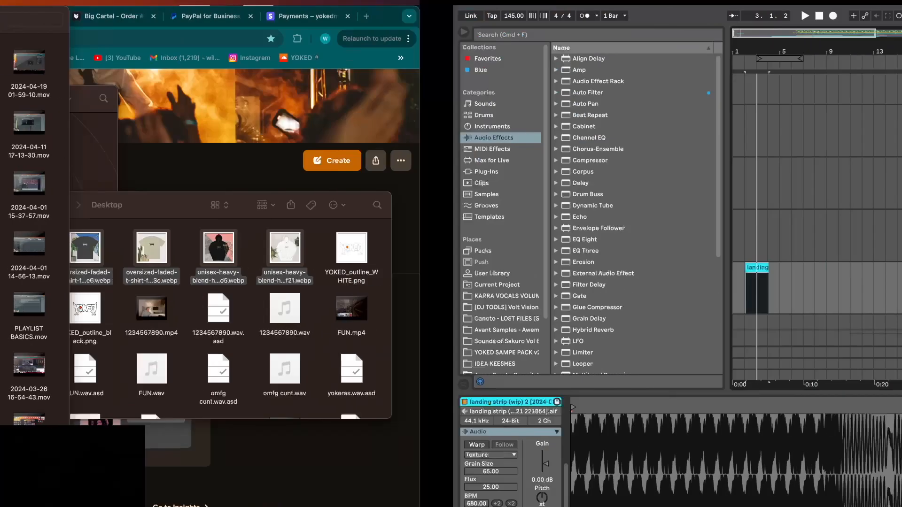
pyautogui.scroll(10, 494, 238)
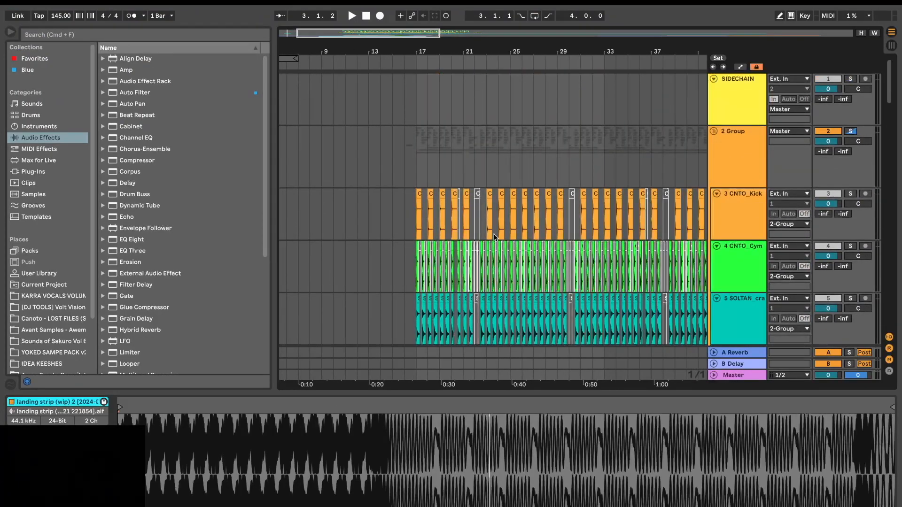
pyautogui.scroll(-5, 494, 236)
pyautogui.hscroll(2, 494, 237)
pyautogui.scroll(5, 496, 238)
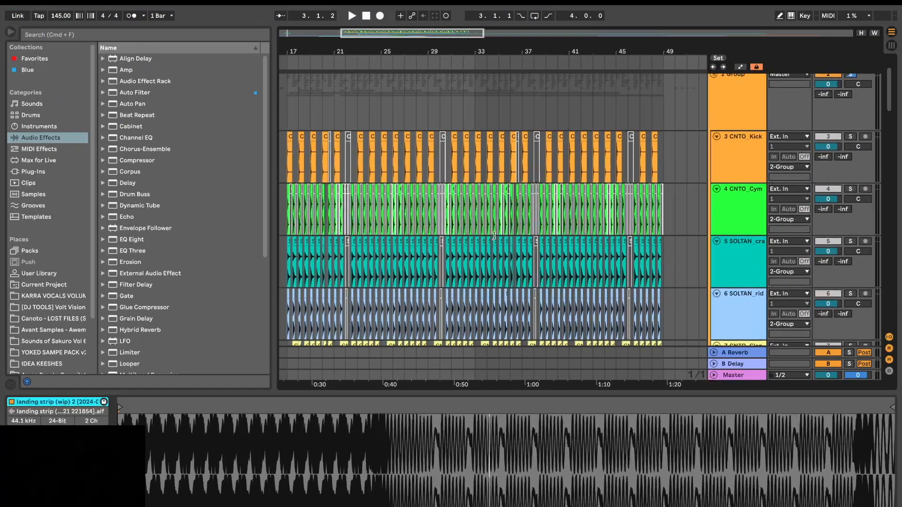
pyautogui.click(384, 152)
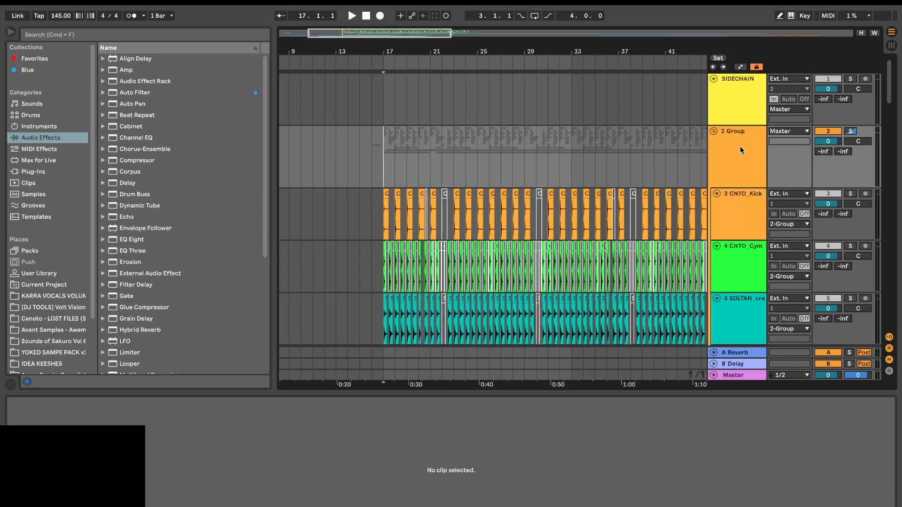
# - Solo tracks 3 CNTO_Kick through 10 SOLTAN_p and play the drum layers from bar 17
pyautogui.scroll(-2, 481, 223)
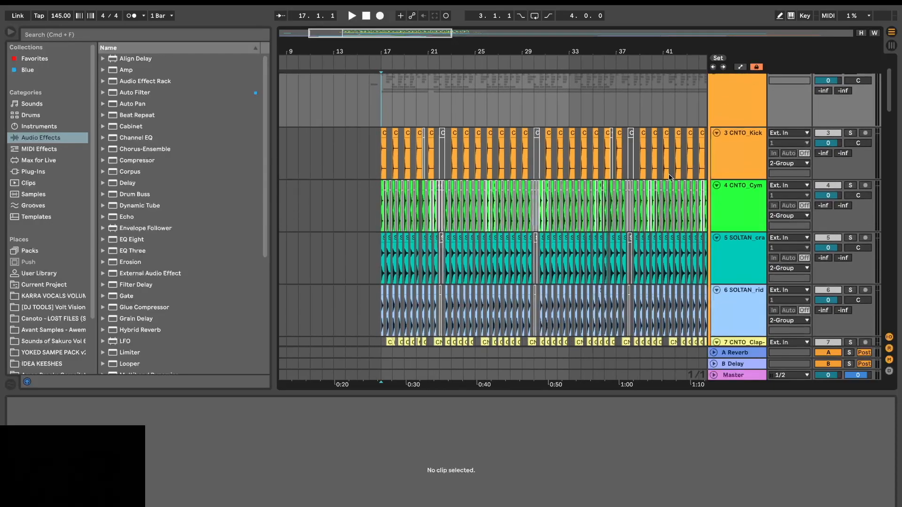
pyautogui.scroll(-3, 729, 153)
pyautogui.scroll(-3, 729, 156)
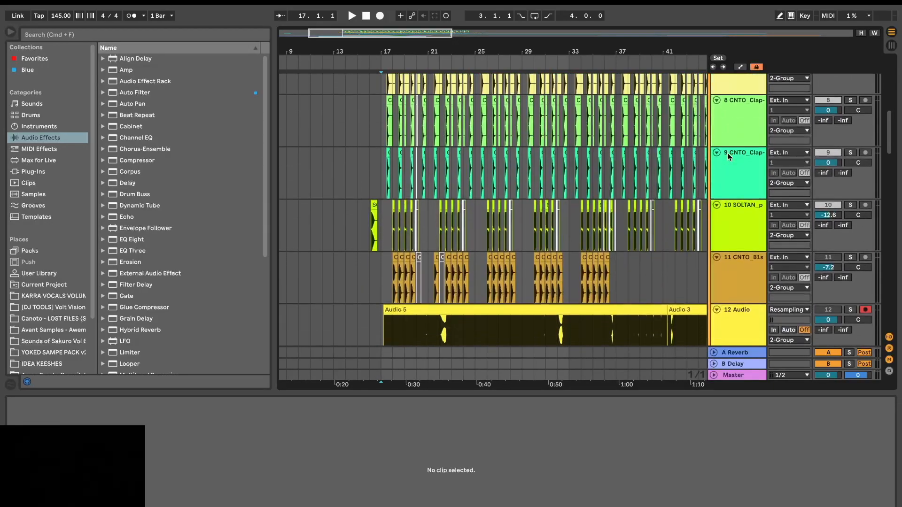
pyautogui.keyDown('shift'); pyautogui.click(737, 216); pyautogui.keyUp('shift')
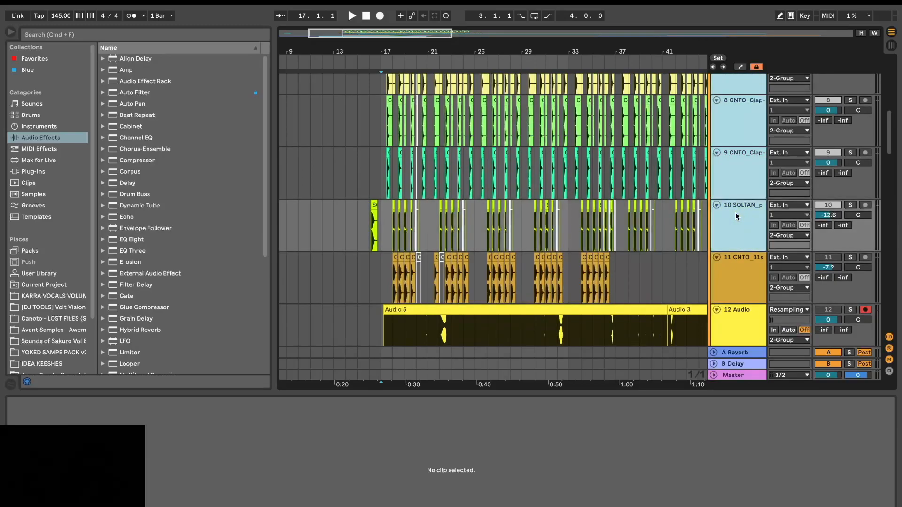
pyautogui.press('s')
pyautogui.press('space')
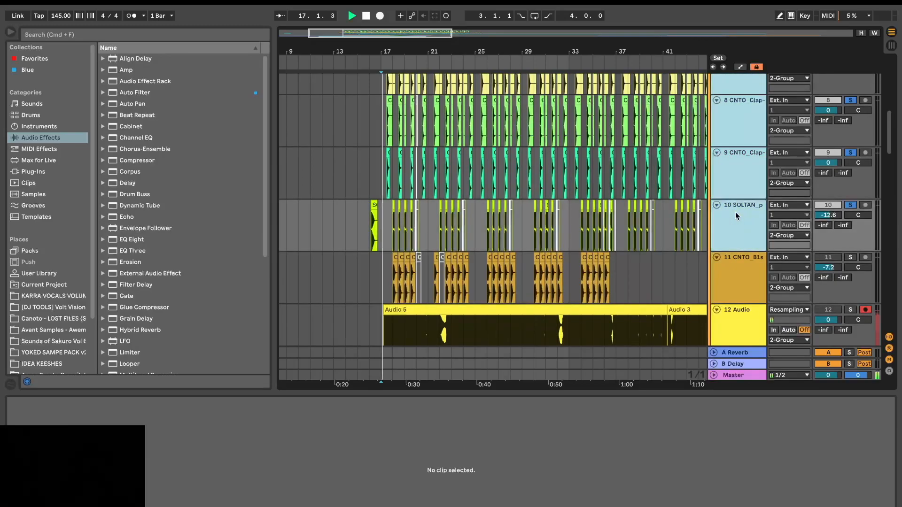
pyautogui.scroll(10, 735, 212)
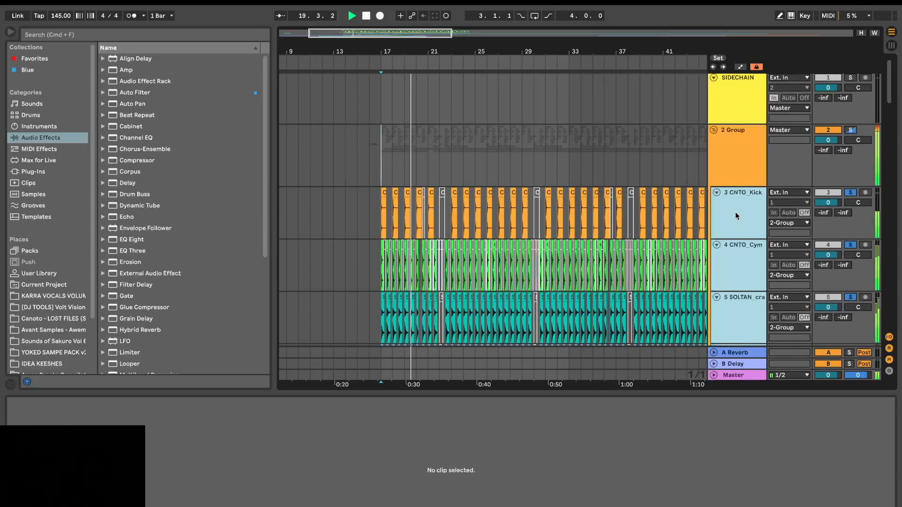
pyautogui.scroll(-15, 735, 213)
pyautogui.scroll(-10, 735, 212)
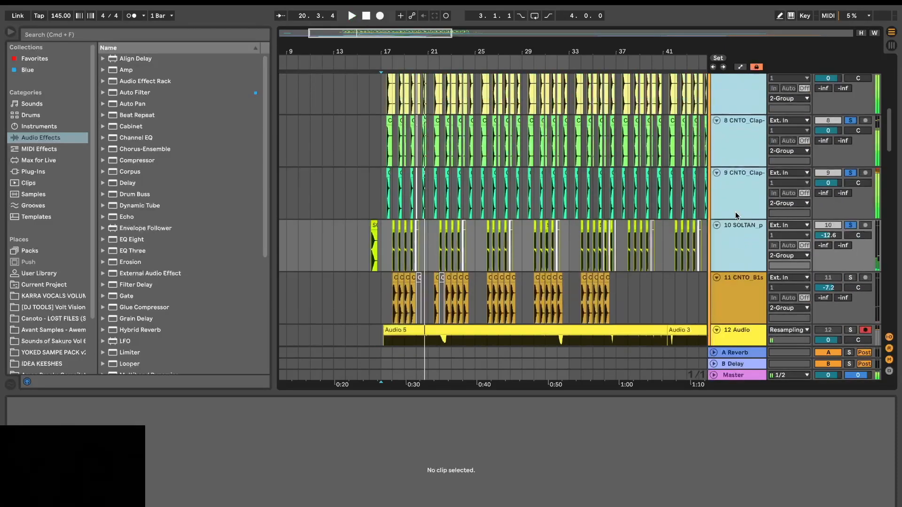